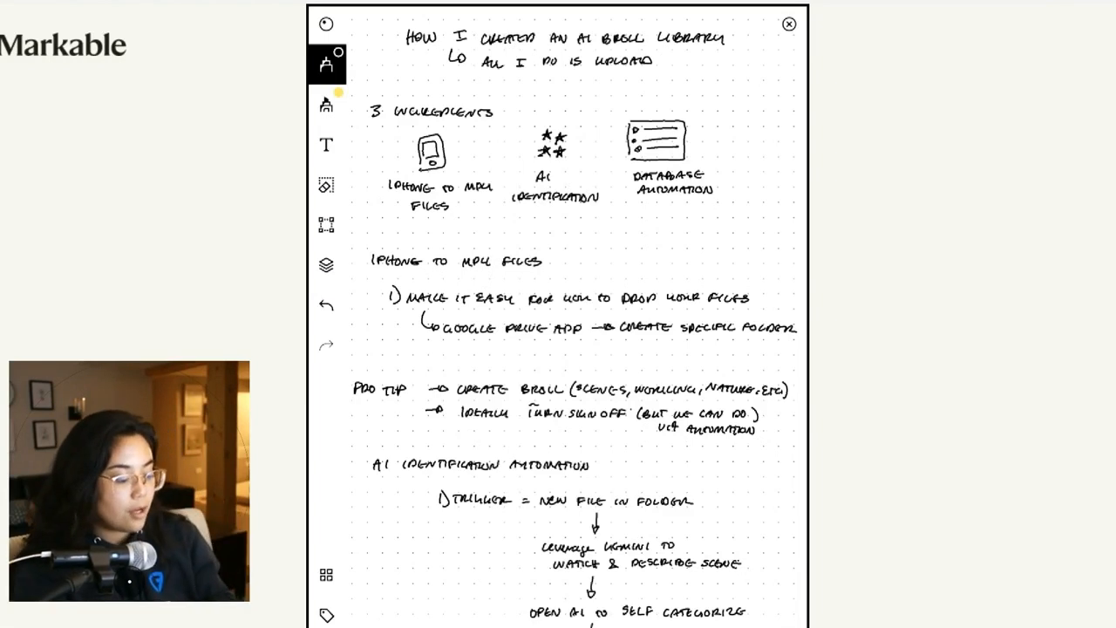
pyautogui.scroll(-1, 558, 314)
pyautogui.scroll(-5, 558, 314)
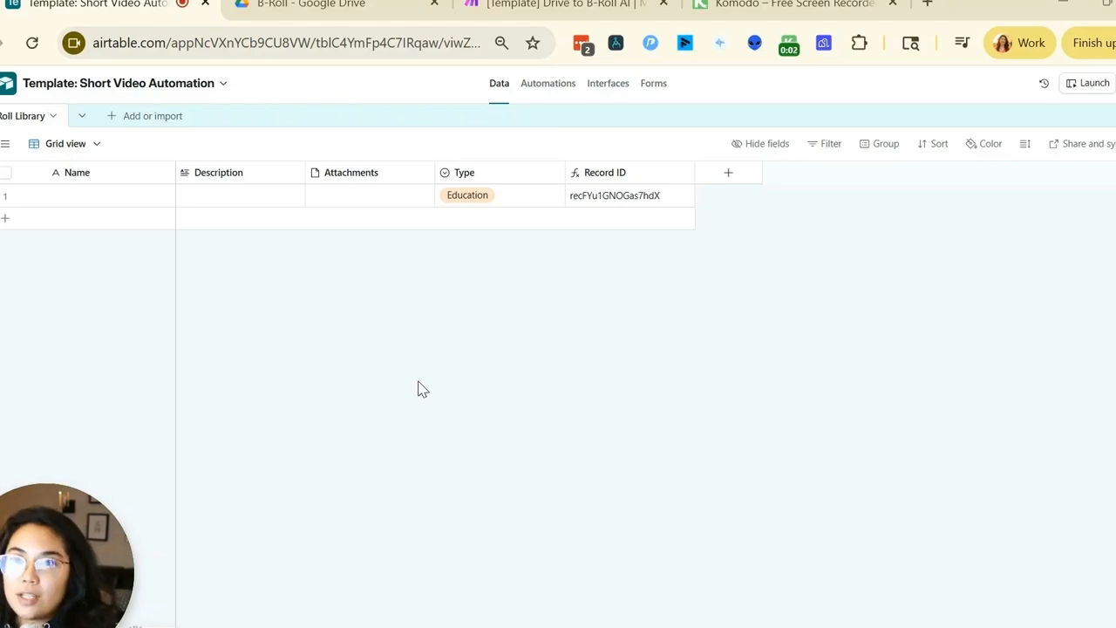
# - In the Airtable B-Roll Library table, review the Name, Description, Attachments and Type fields of the first record
pyautogui.click(5, 143)
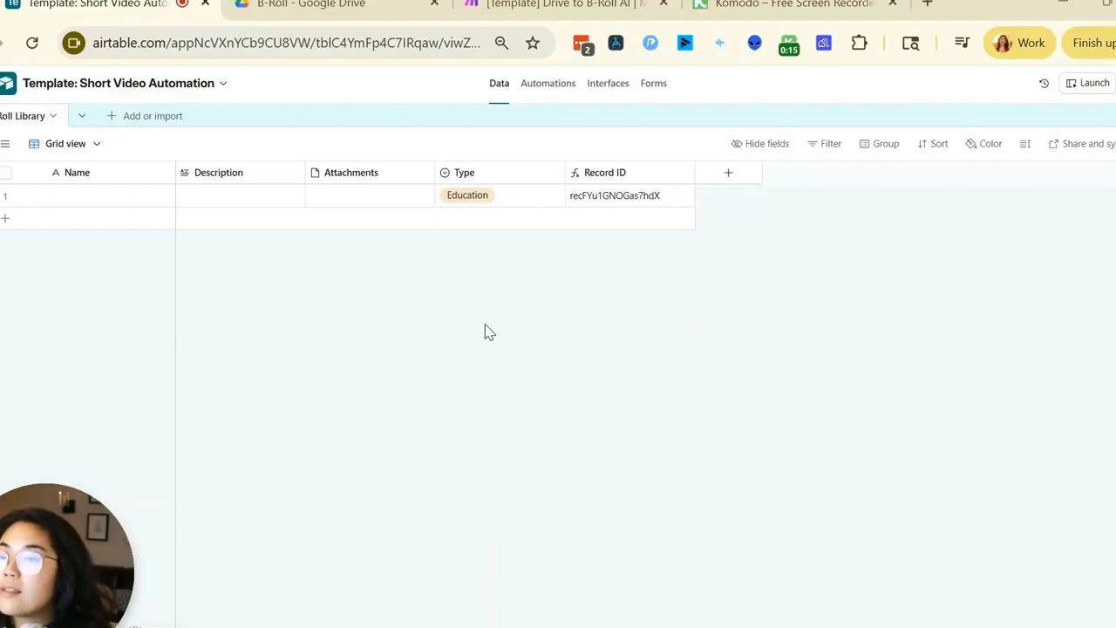
pyautogui.click(76, 194)
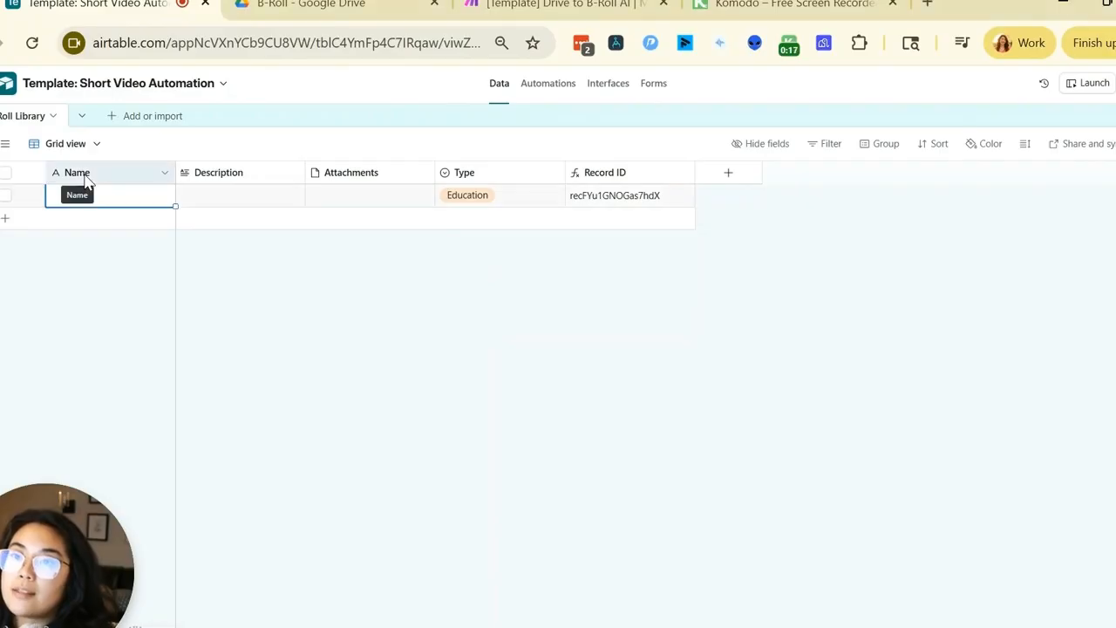
pyautogui.click(230, 172)
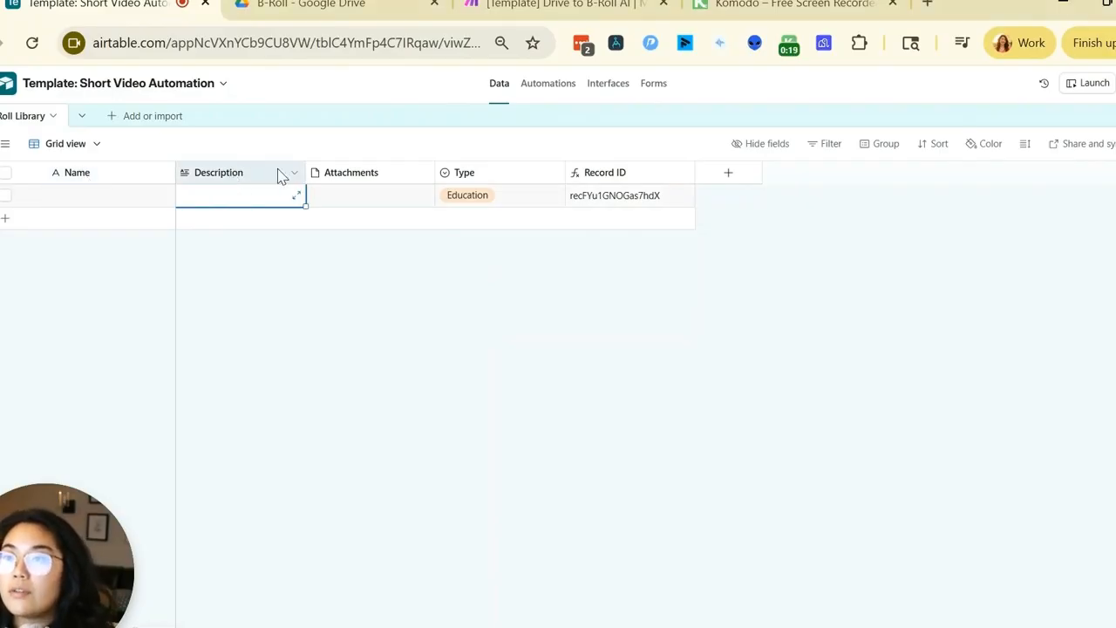
pyautogui.click(368, 176)
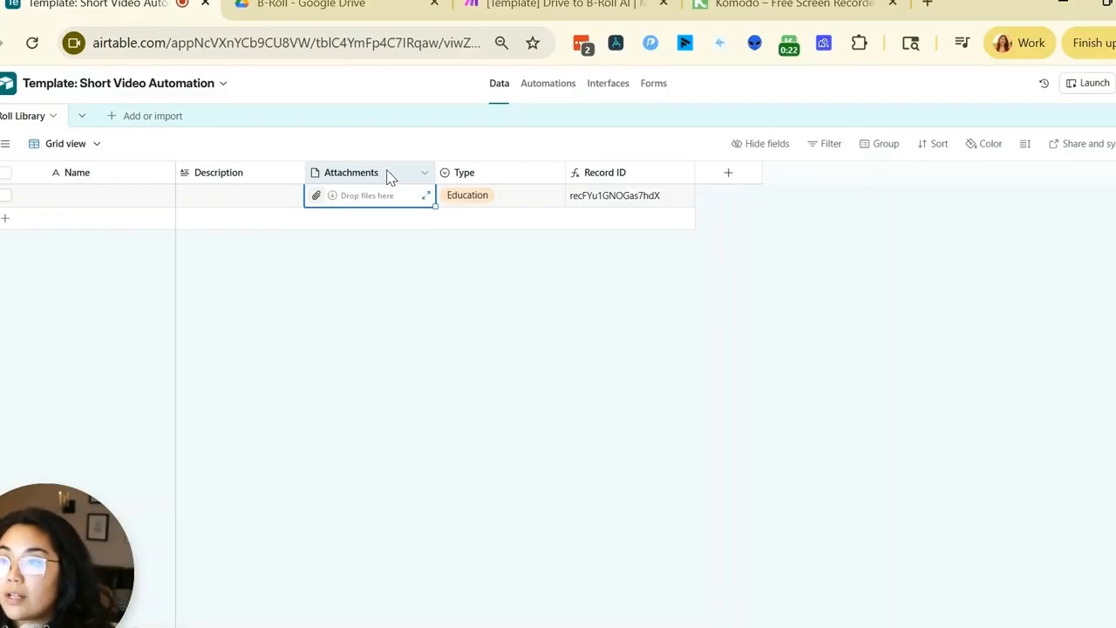
pyautogui.click(481, 173)
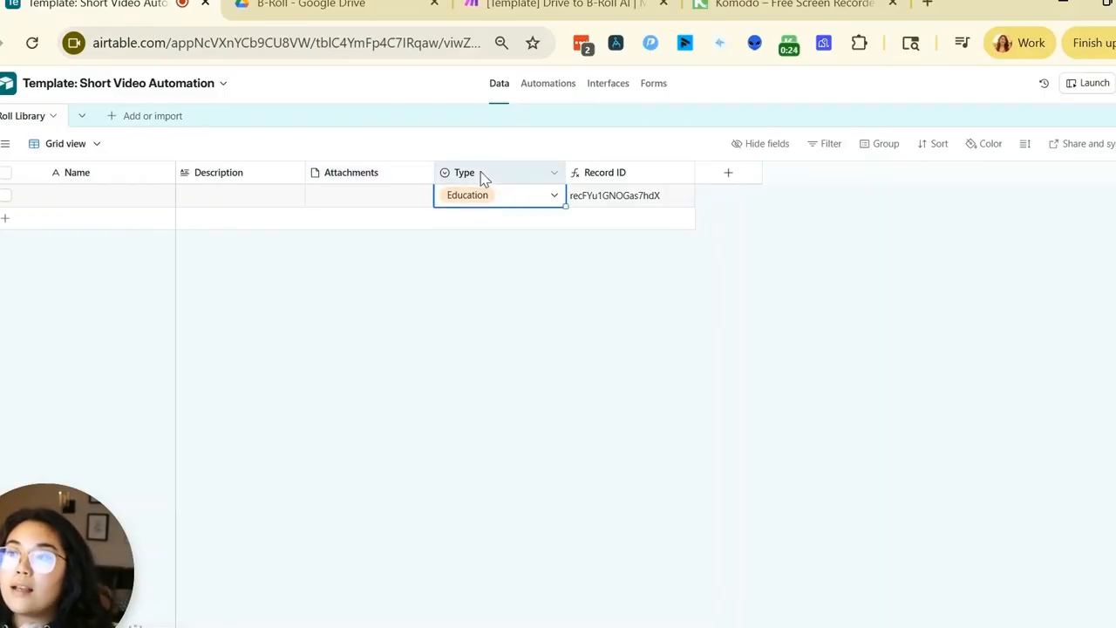
# - Review the Type field's single-select options, leave them without saving, and check the Record ID field
pyautogui.doubleClick(484, 174)
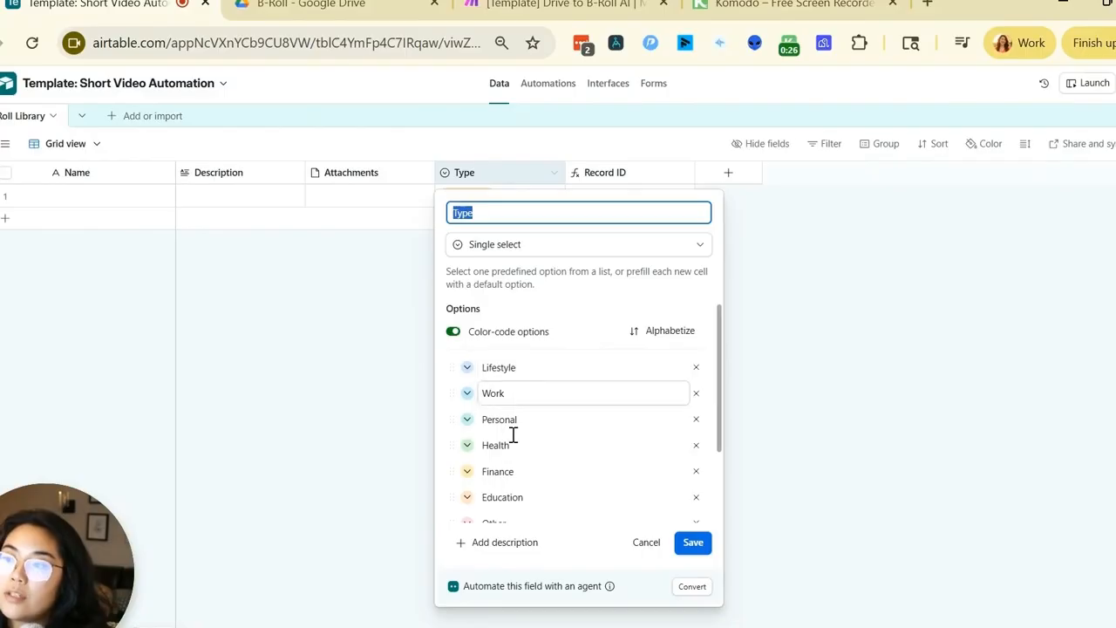
pyautogui.scroll(-2, 524, 418)
pyautogui.scroll(3, 527, 424)
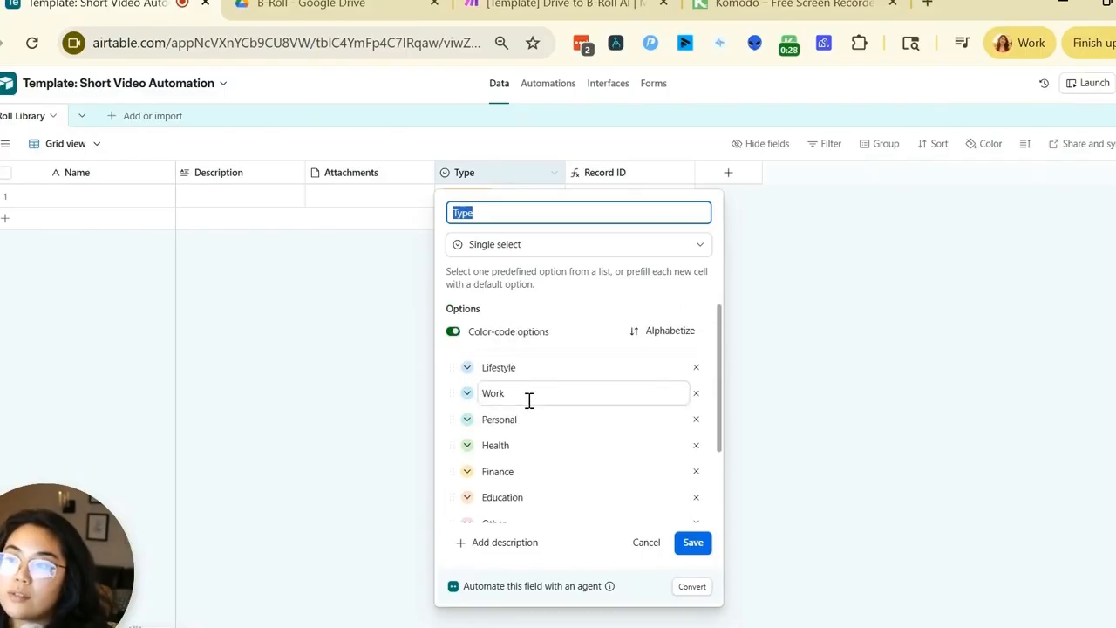
pyautogui.scroll(-3, 528, 398)
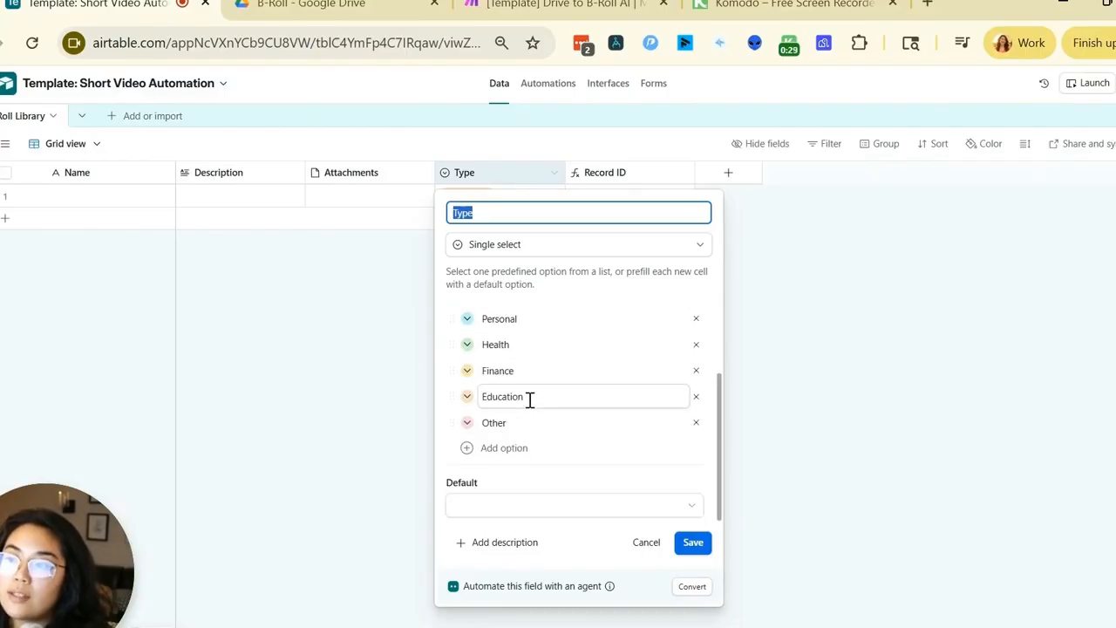
pyautogui.click(776, 314)
pyautogui.click(644, 176)
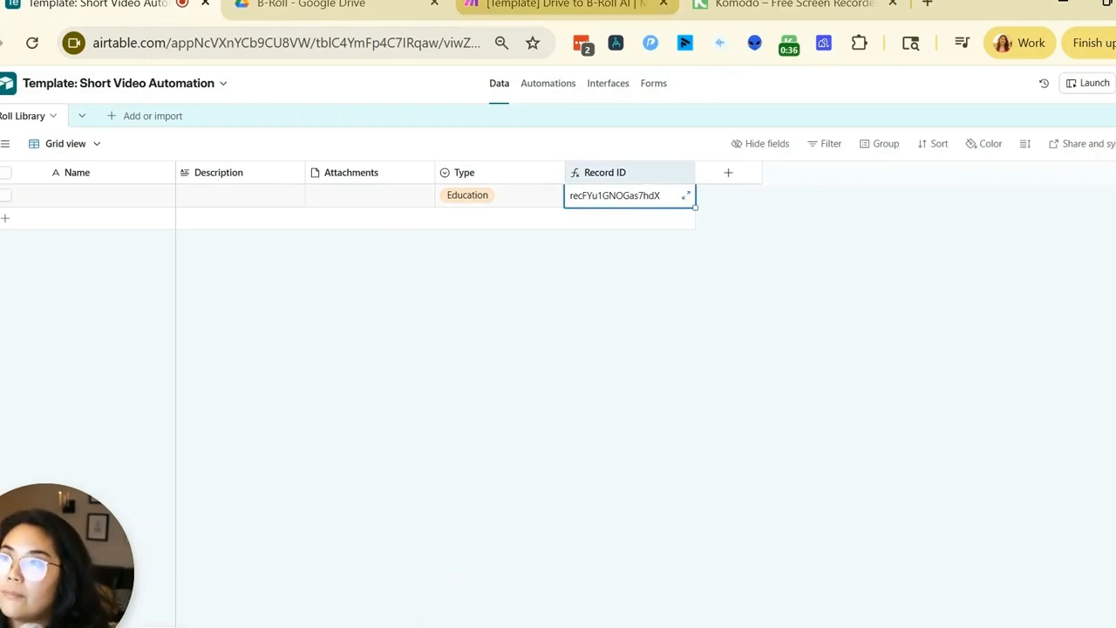
# - Switch to the B-Roll folder in Google Drive and check its general access in the sharing settings
pyautogui.click(310, 6)
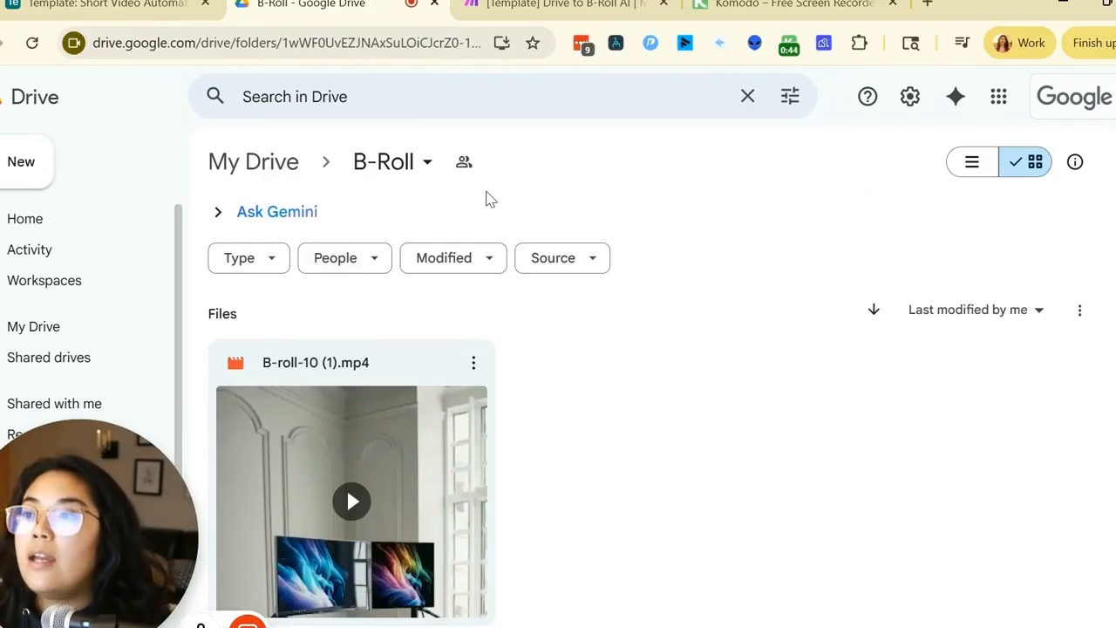
pyautogui.click(464, 164)
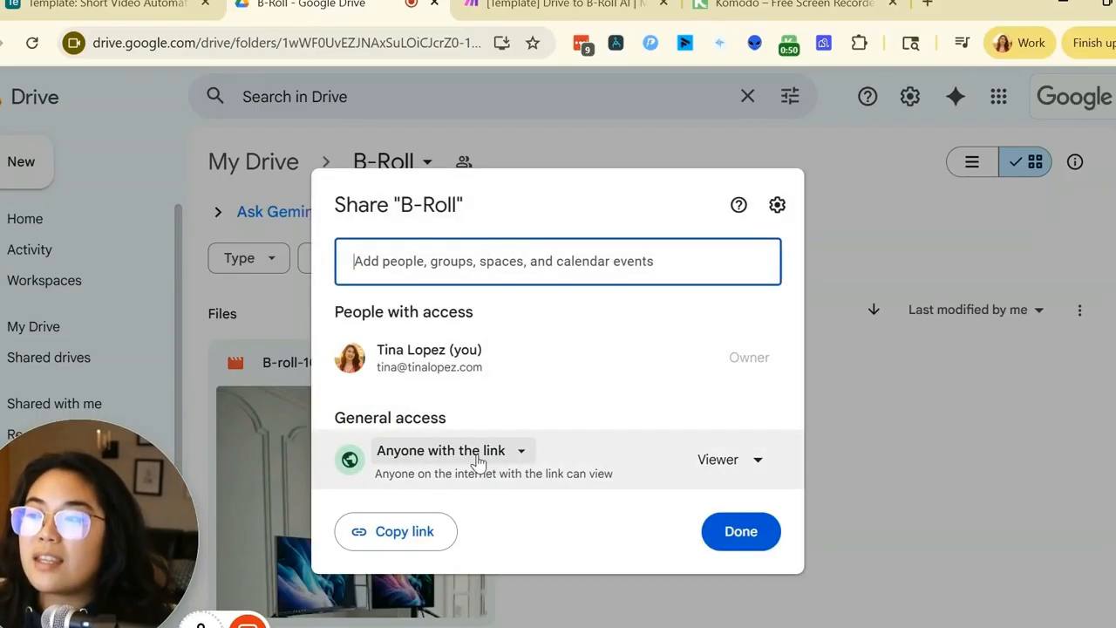
pyautogui.click(730, 536)
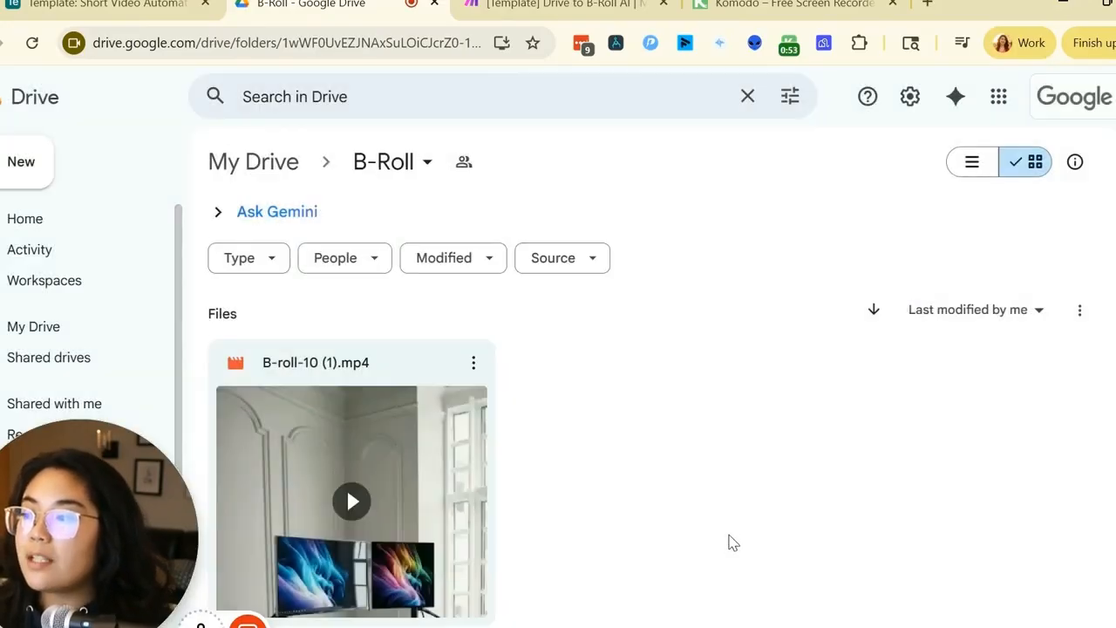
# - In the Make scenario, save the Google Drive trigger with the B-Roll folder watched, file types set to All and a limit of 1
pyautogui.click(525, 9)
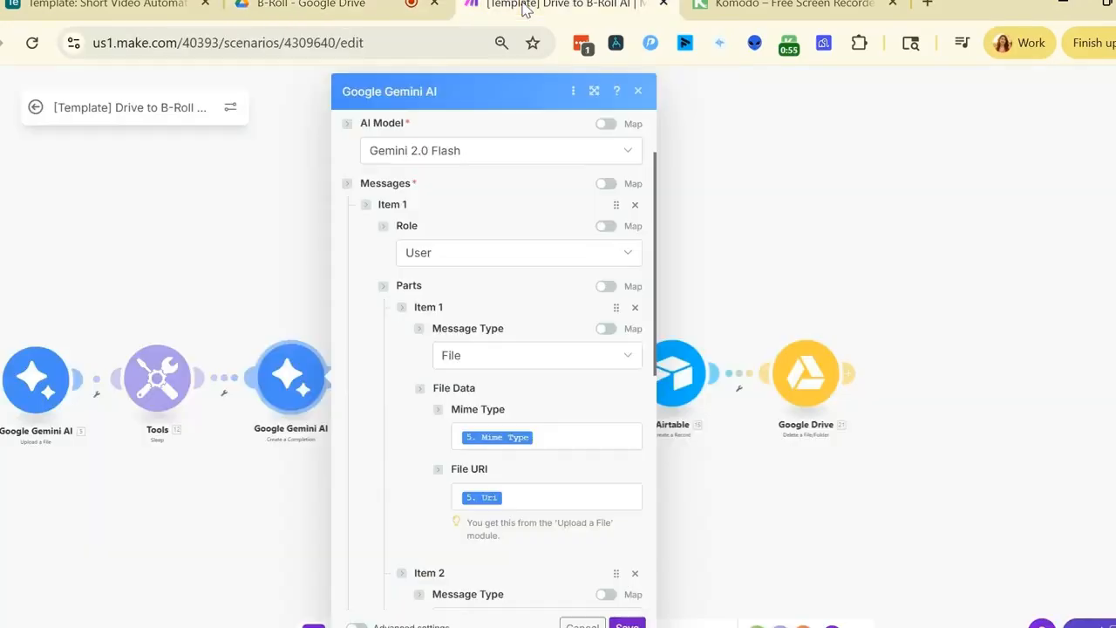
pyautogui.click(637, 93)
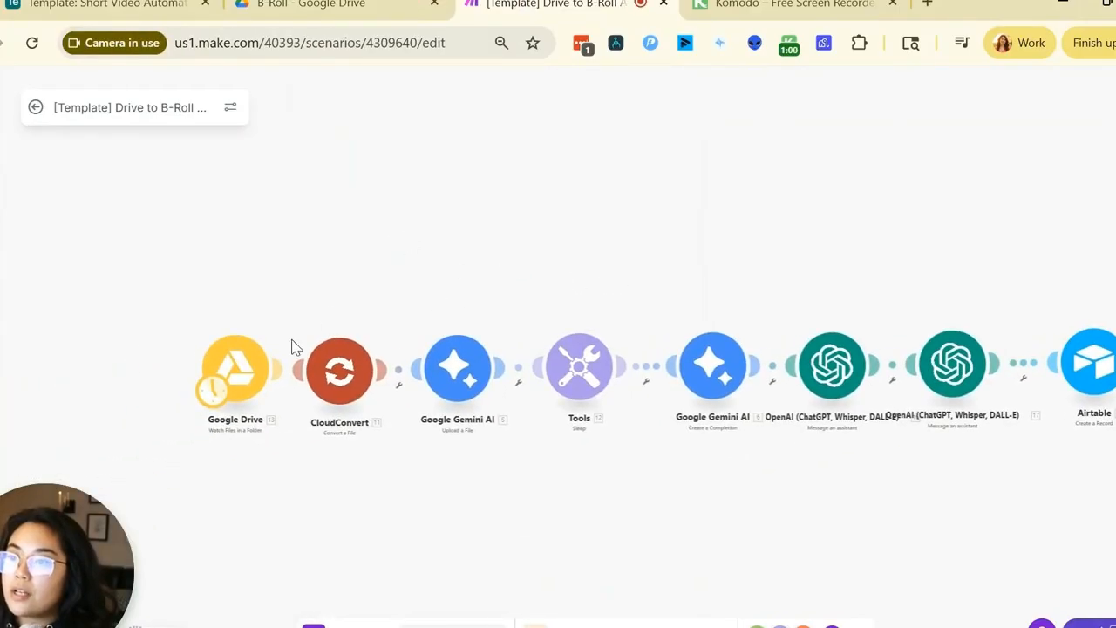
pyautogui.click(241, 369)
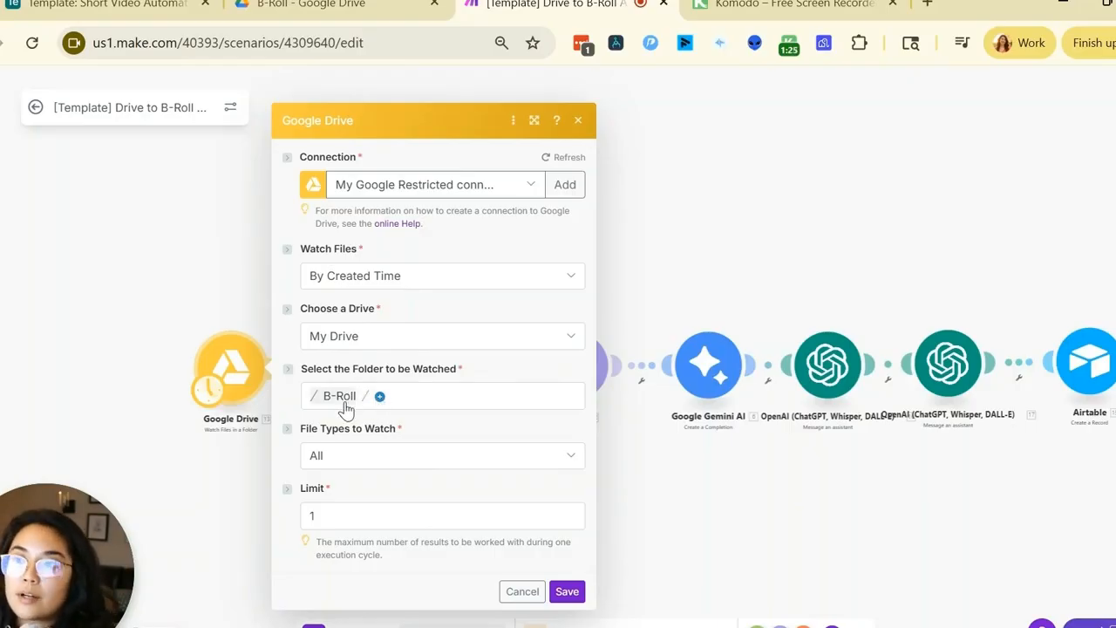
pyautogui.click(380, 398)
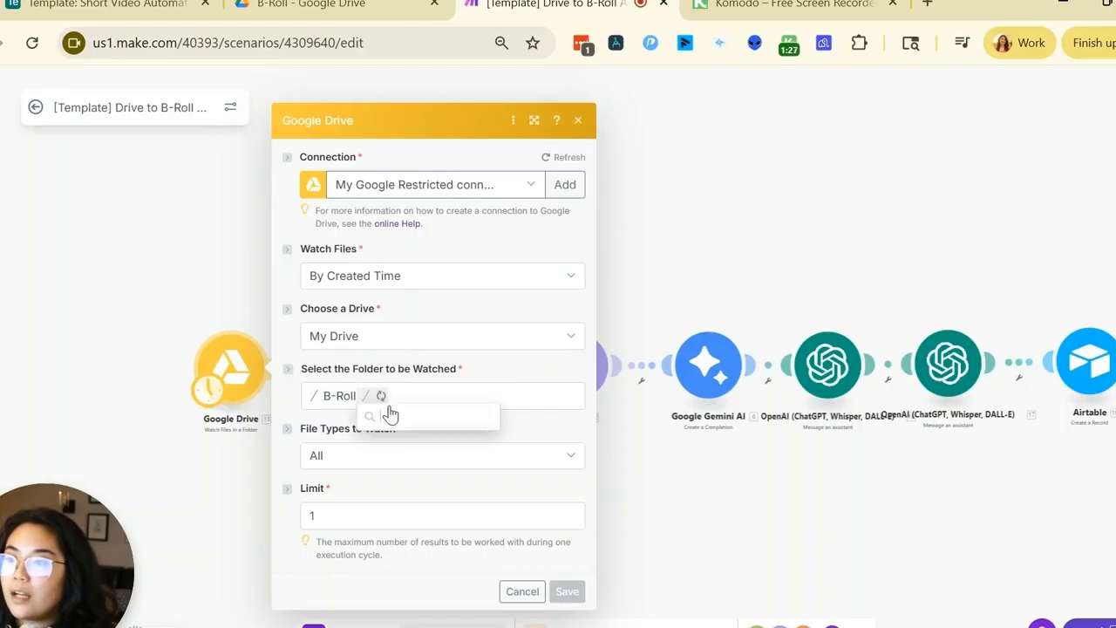
pyautogui.click(399, 434)
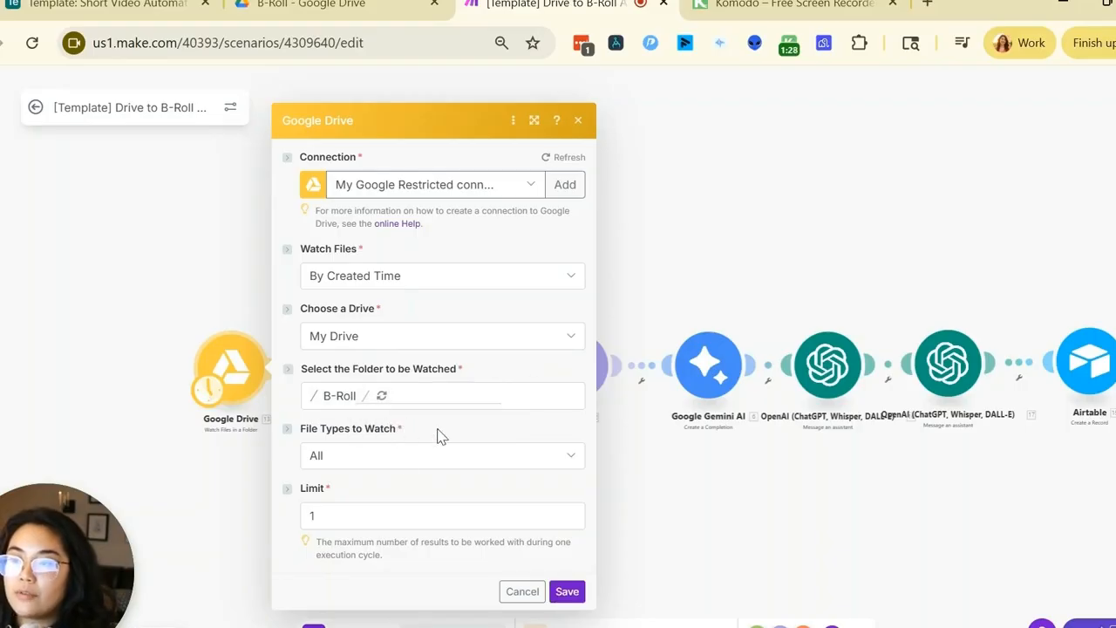
pyautogui.click(361, 470)
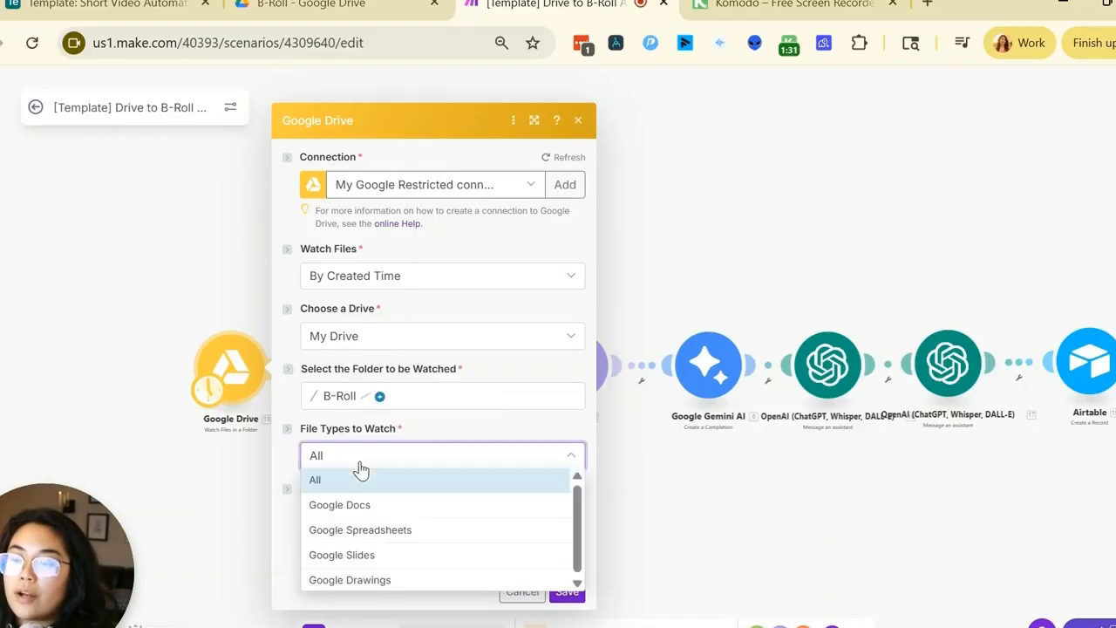
pyautogui.click(361, 476)
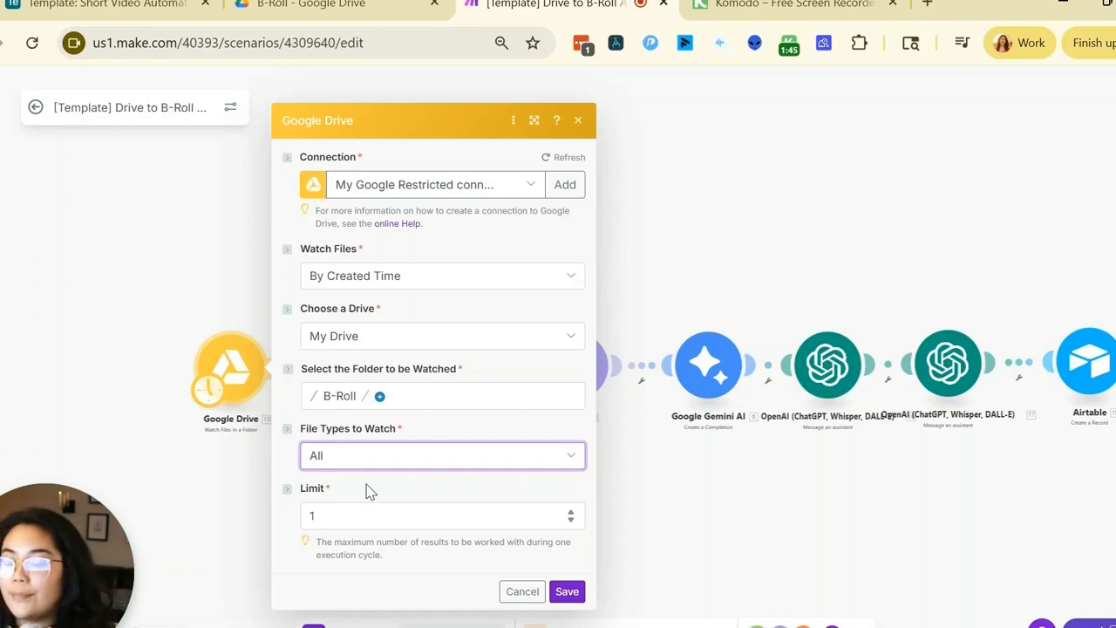
pyautogui.click(341, 517)
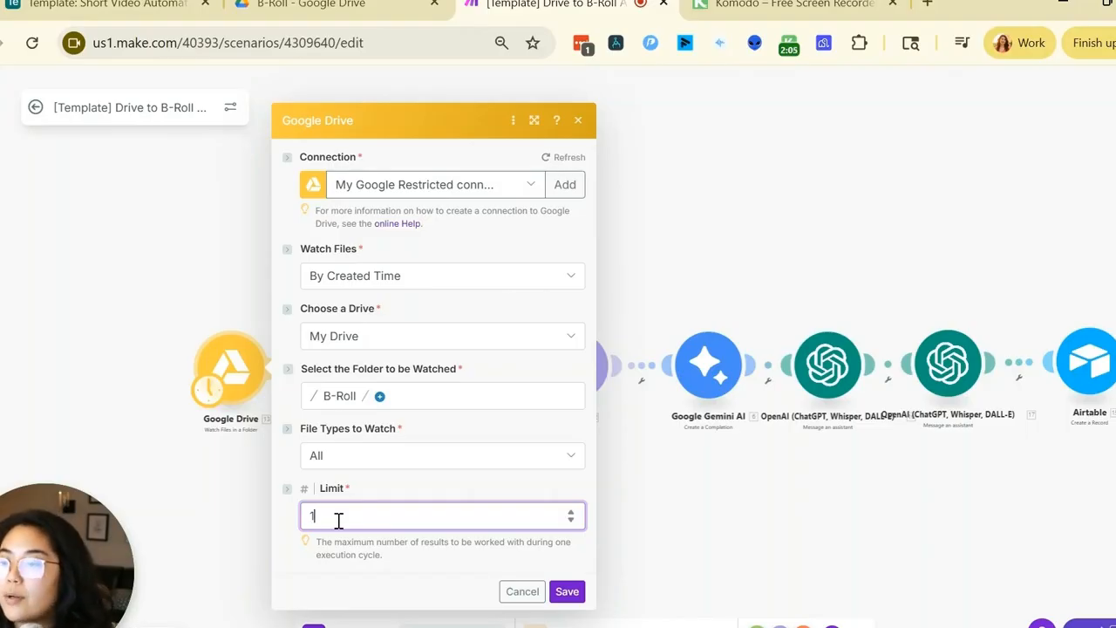
pyautogui.click(567, 591)
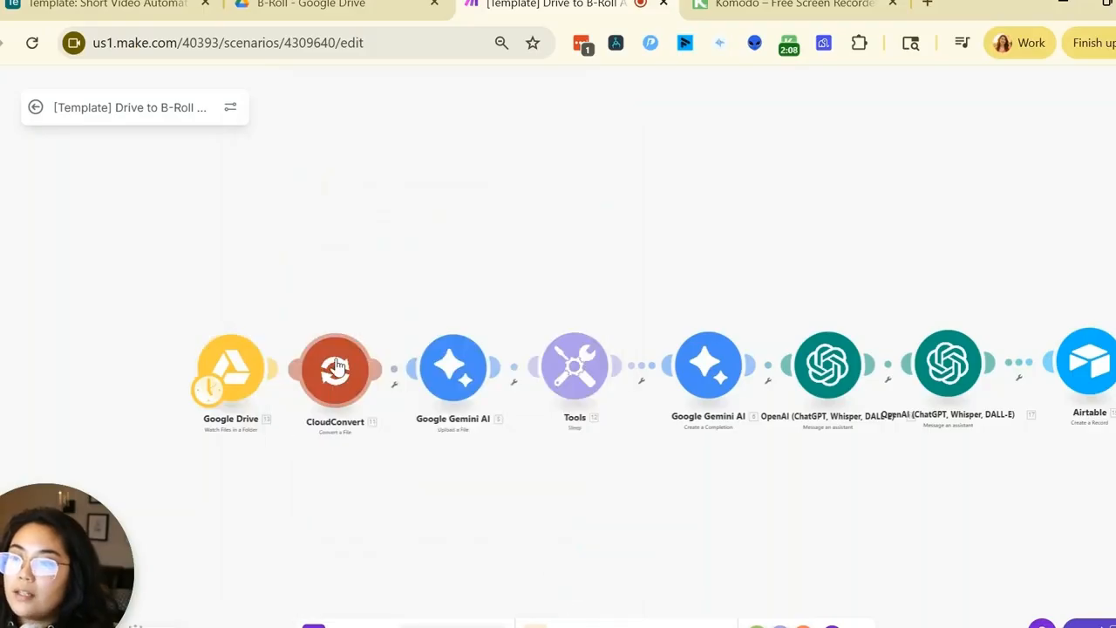
# - Open the CloudConvert module and search the mappable items for "web" to locate the webContentLink used as the import URL
pyautogui.click(352, 398)
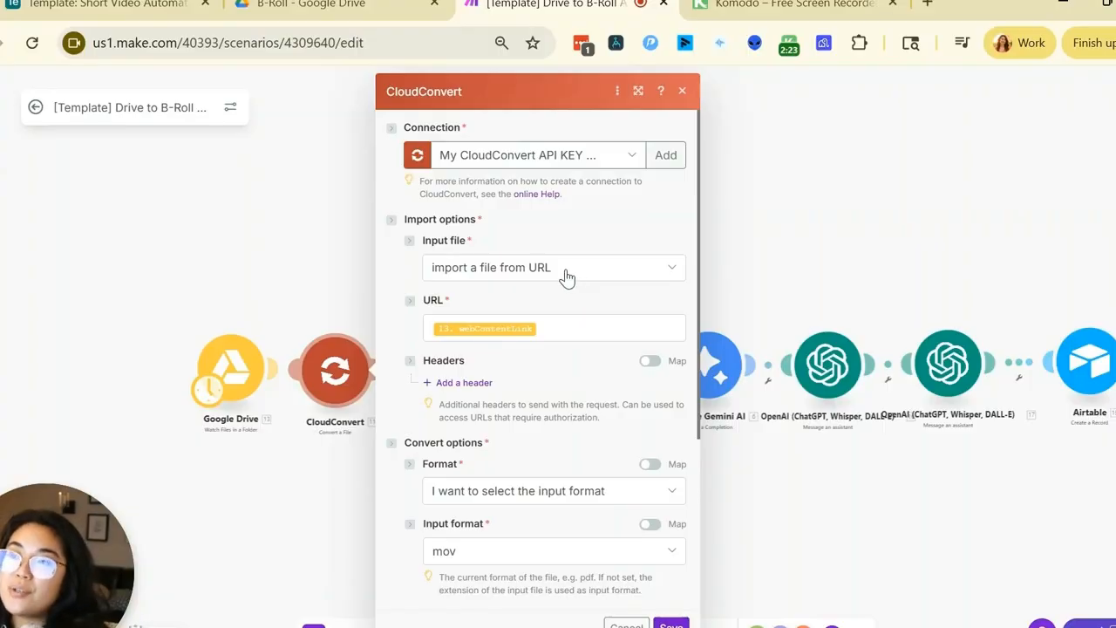
pyautogui.click(565, 327)
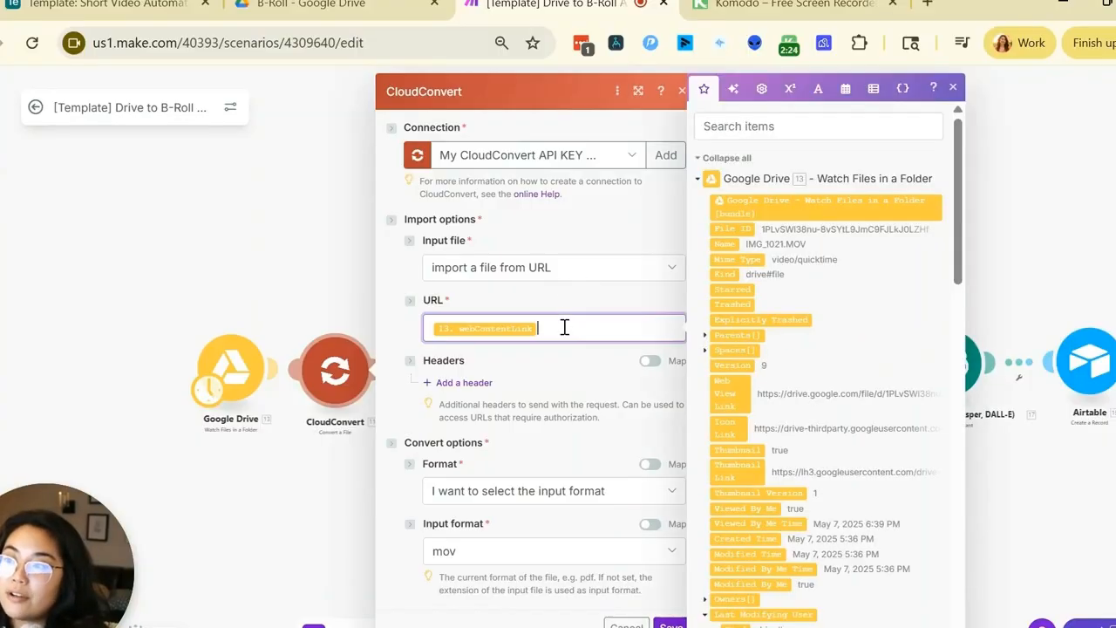
pyautogui.scroll(-3, 779, 344)
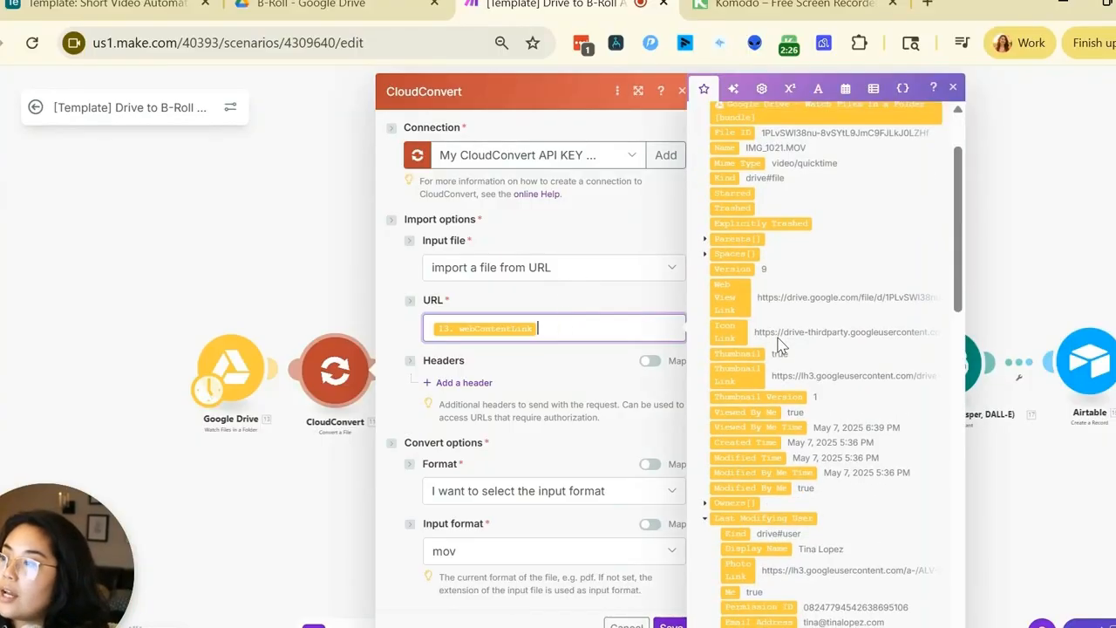
pyautogui.scroll(-10, 779, 344)
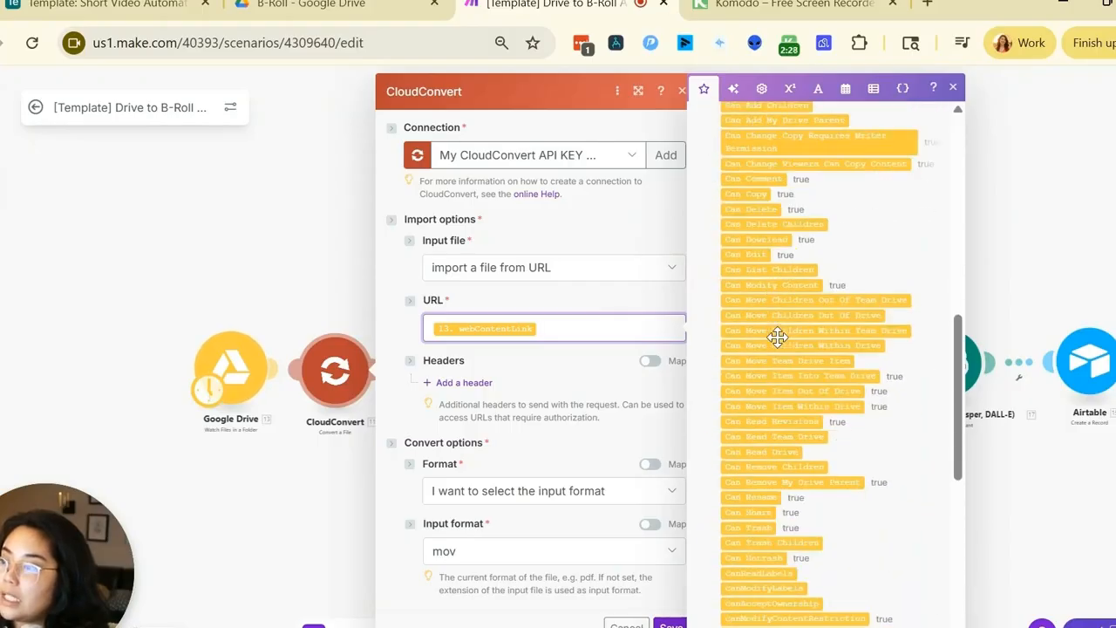
pyautogui.scroll(15, 778, 338)
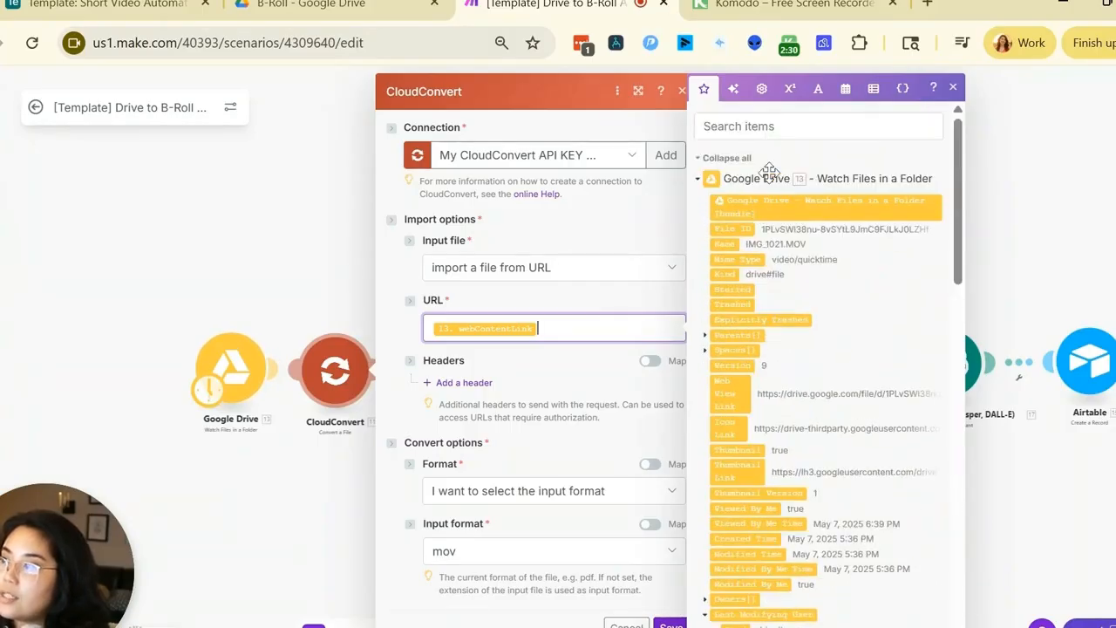
pyautogui.click(764, 125)
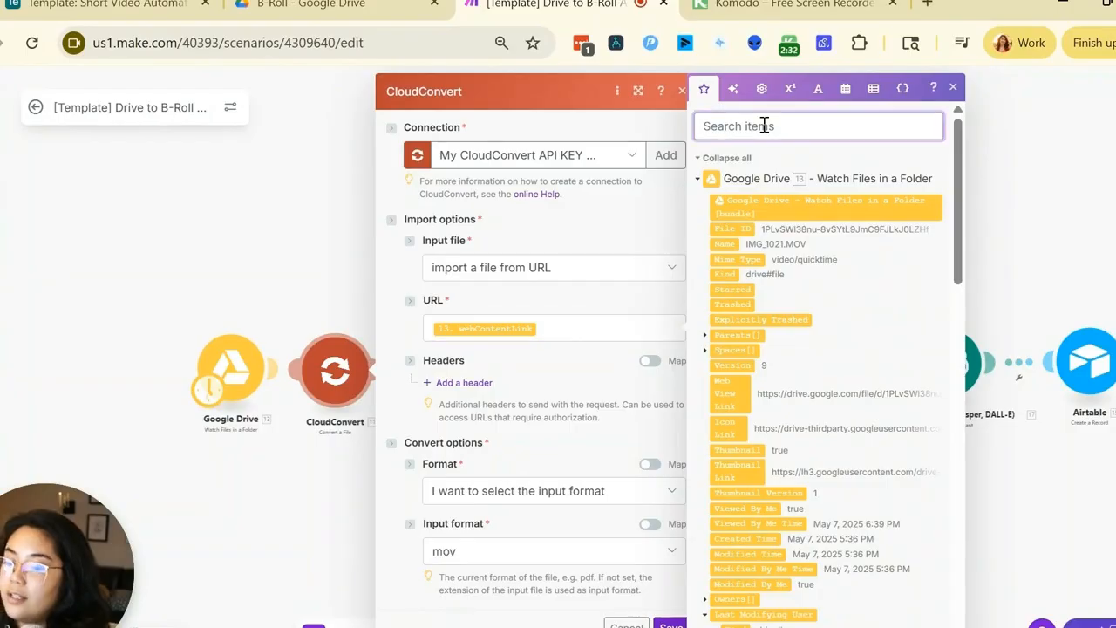
pyautogui.write('web')
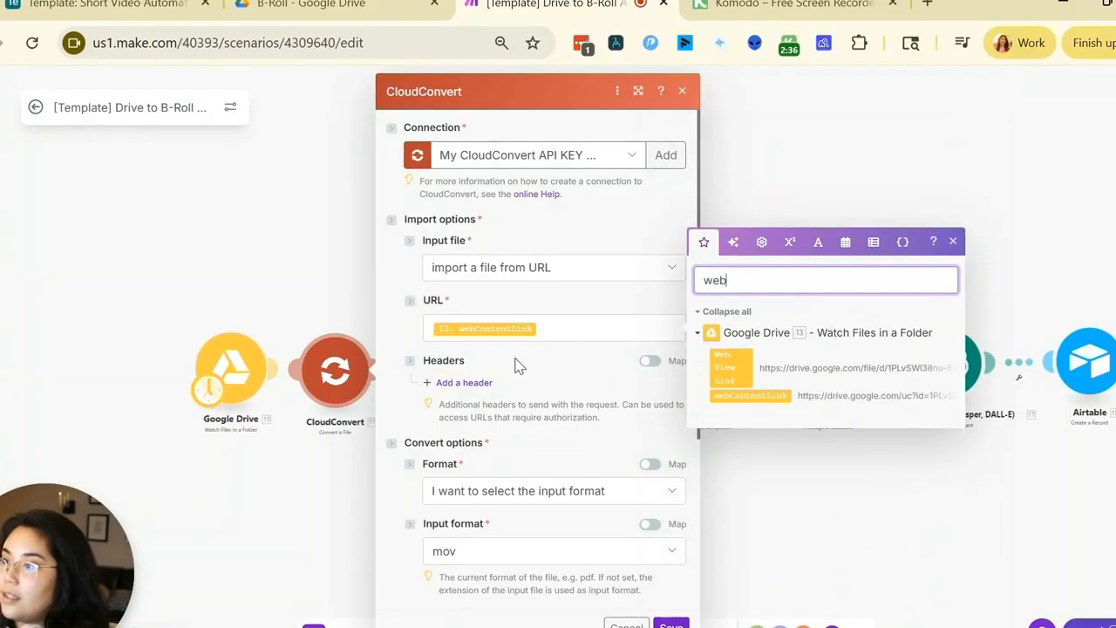
pyautogui.click(556, 374)
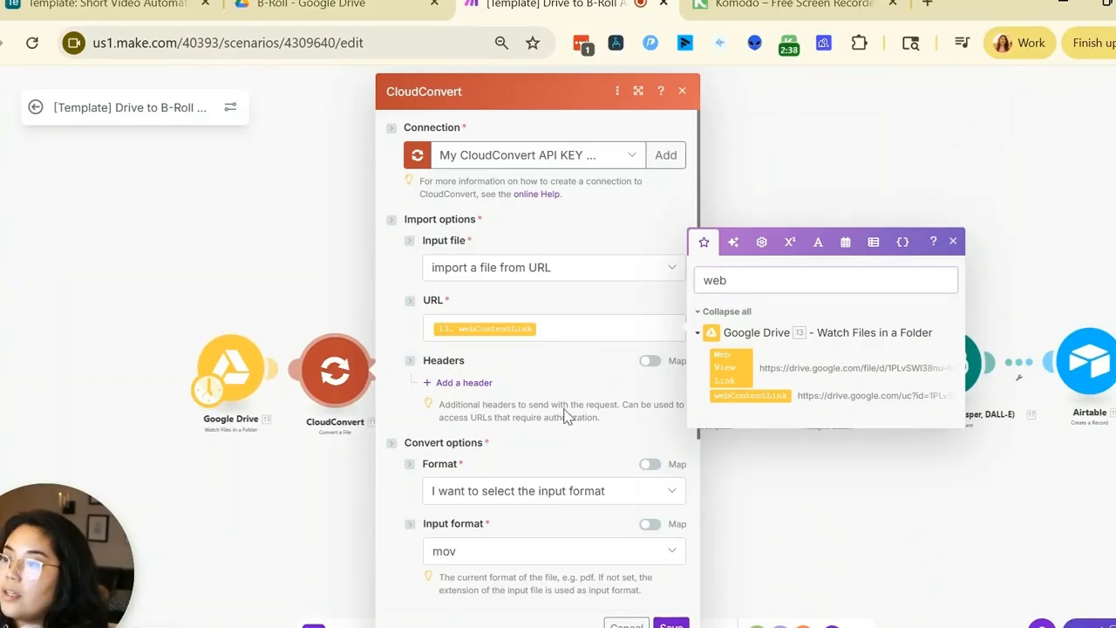
# - Examine CloudConvert's convert options, including the available input formats, and close the mapping list without changing anything
pyautogui.scroll(-3, 526, 466)
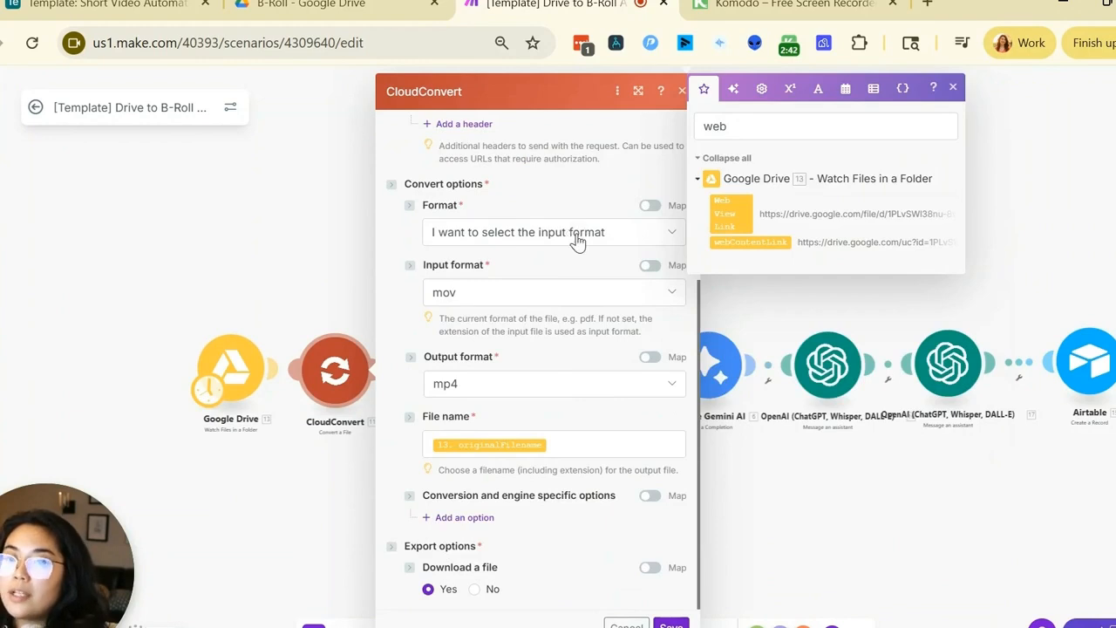
pyautogui.click(544, 293)
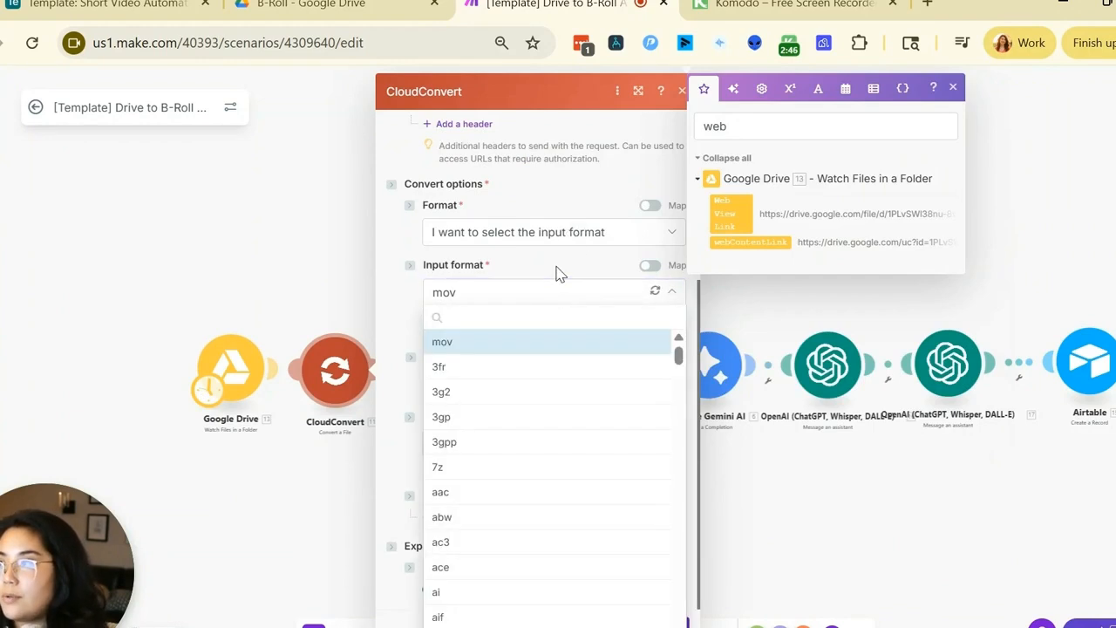
pyautogui.click(559, 273)
pyautogui.click(953, 91)
pyautogui.scroll(-3, 536, 340)
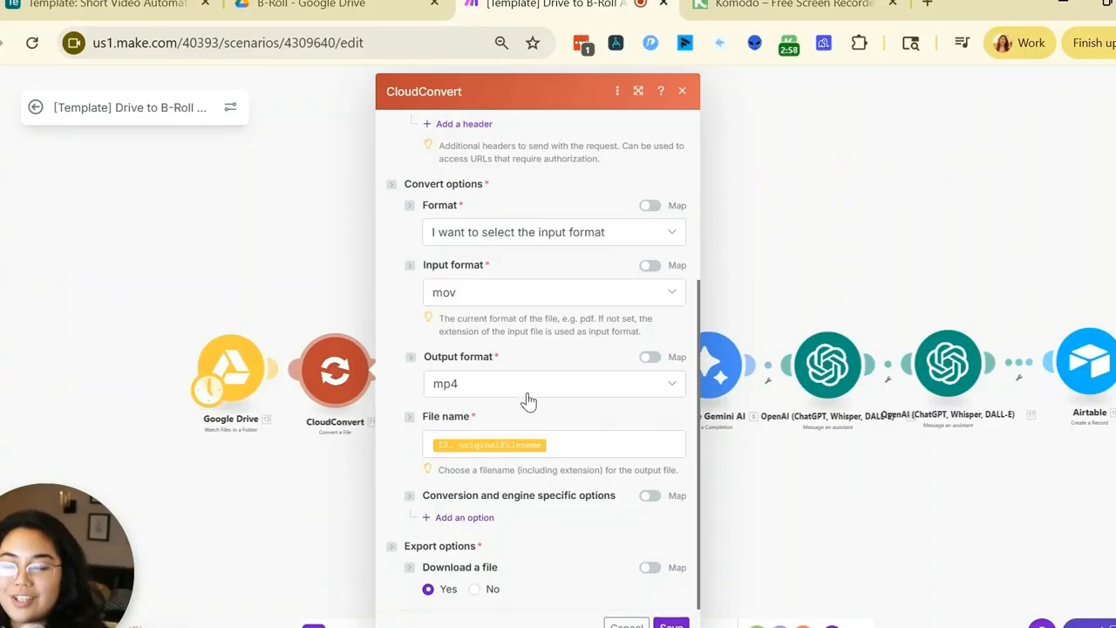
# - Search the mappable items for "original" to locate originalFilename for CloudConvert's File name, and save the module with mov-to-mp4 conversion
pyautogui.click(558, 453)
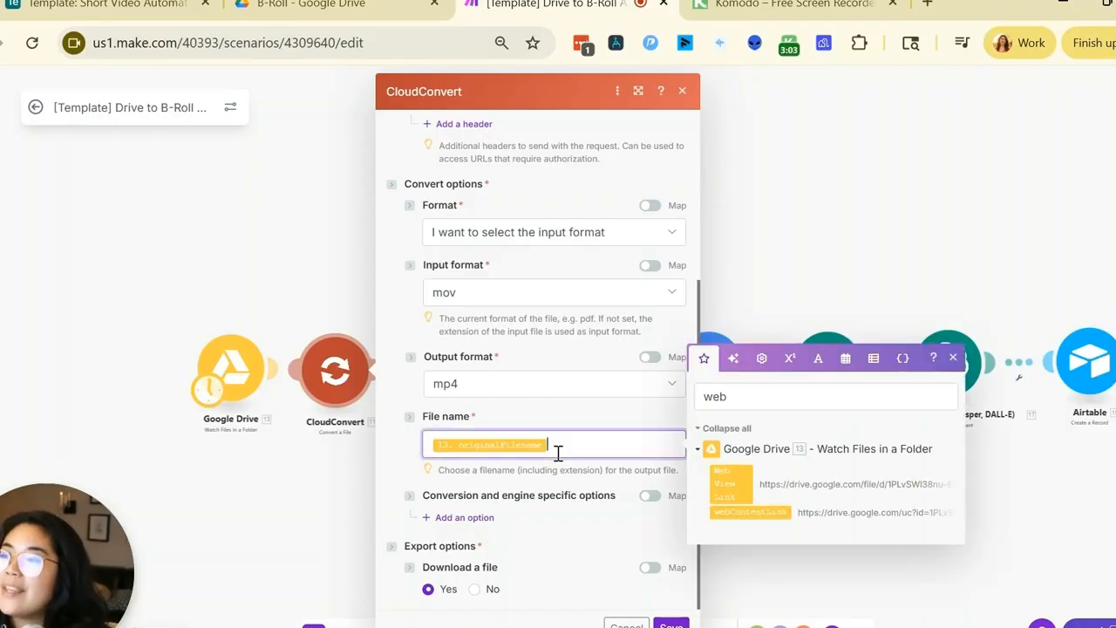
pyautogui.click(723, 399)
pyautogui.moveTo(723, 397)
pyautogui.mouseDown()
pyautogui.moveTo(692, 400)
pyautogui.moveTo(709, 397)
pyautogui.mouseUp()
pyautogui.click(721, 397)
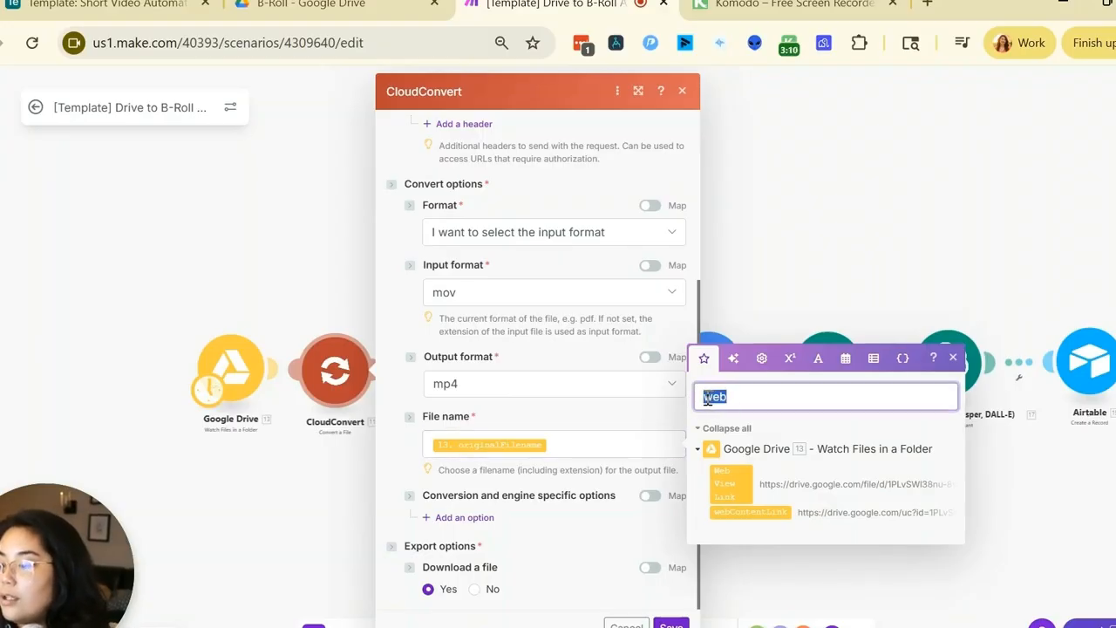
pyautogui.write('po')
pyautogui.press('BackSpace')
pyautogui.press('BackSpace')
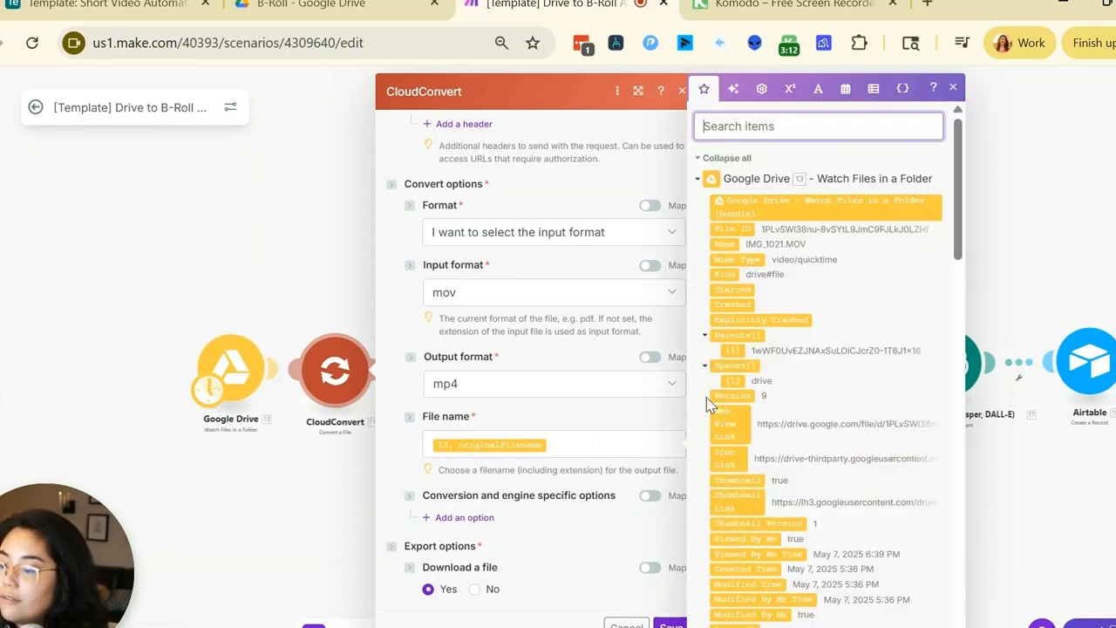
pyautogui.write('original')
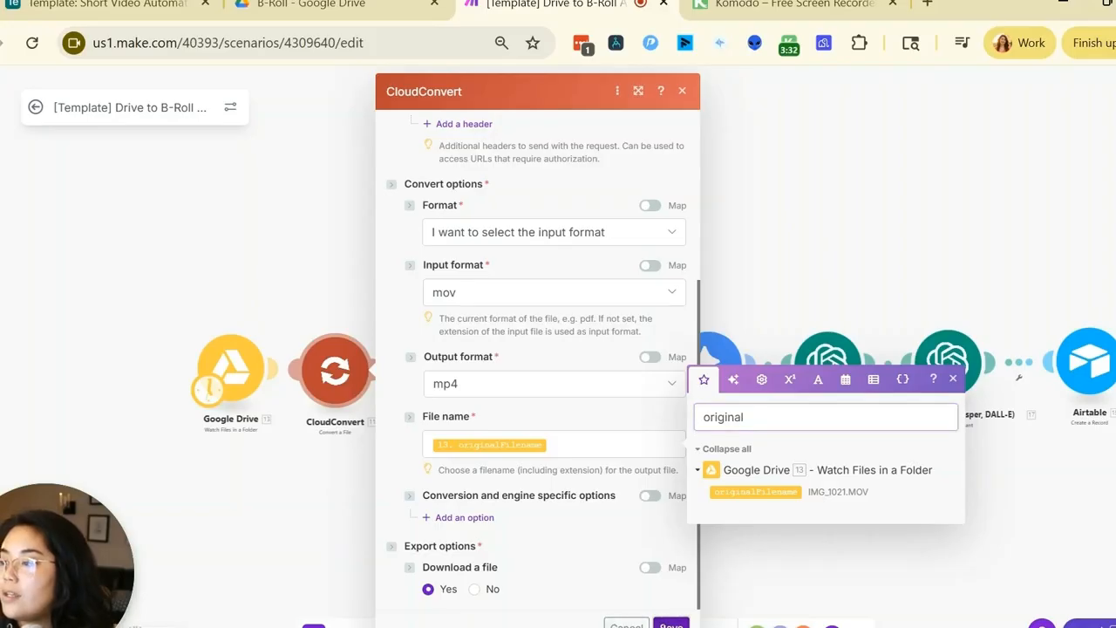
pyautogui.click(670, 625)
# - Save the Gemini Upload a File module with the CloudConvert file as source, and save the Sleep module with a 150-second delay
pyautogui.click(453, 367)
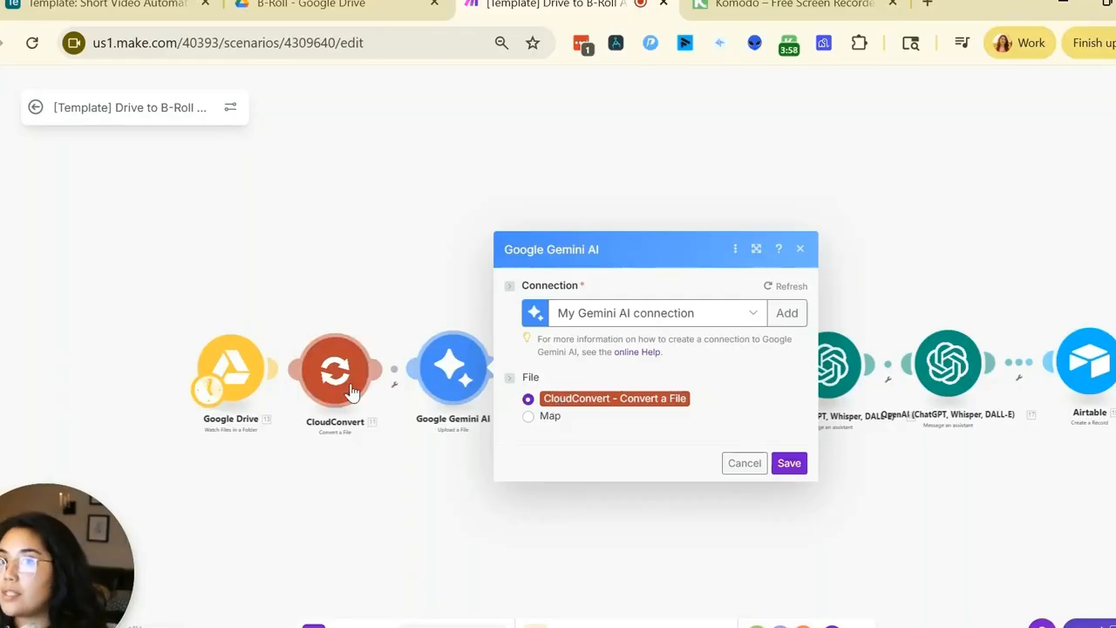
pyautogui.click(787, 466)
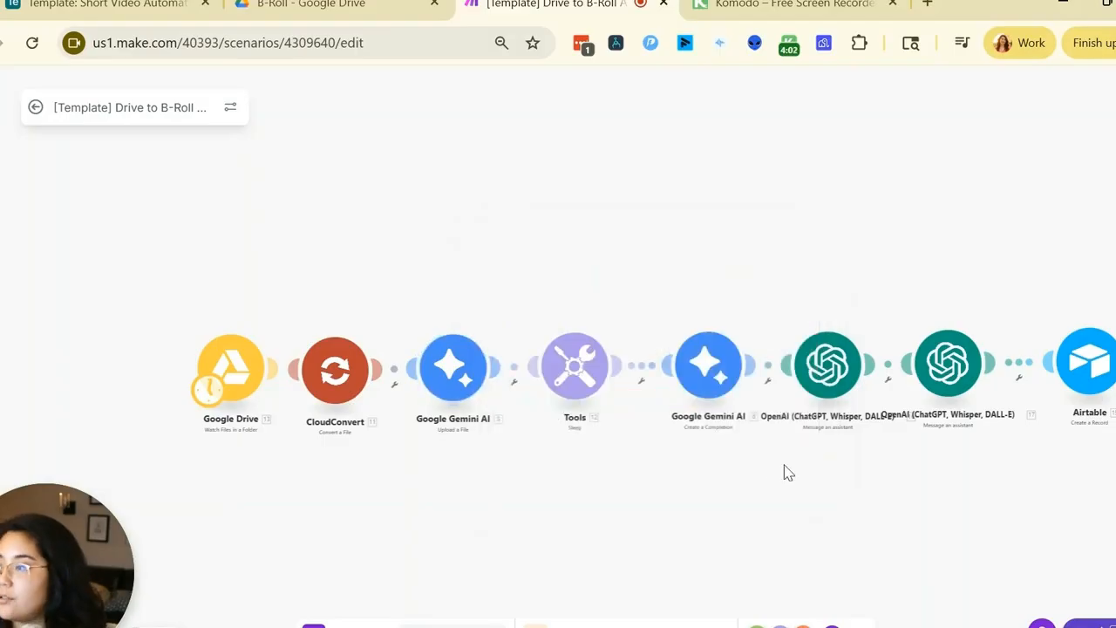
pyautogui.click(584, 381)
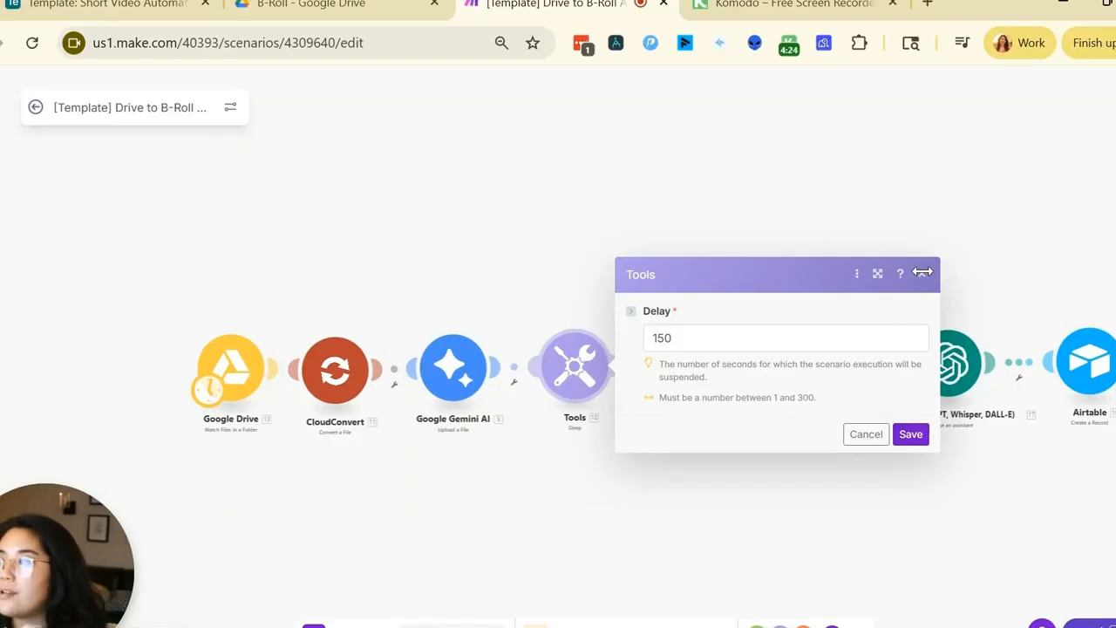
pyautogui.click(911, 436)
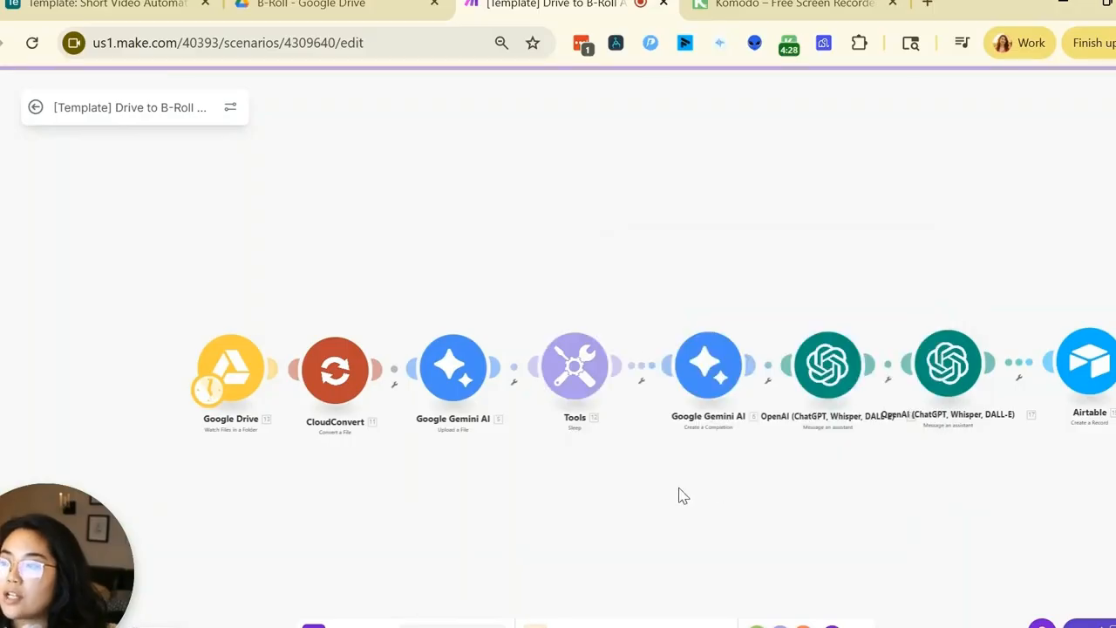
# - Open the Gemini Create a Completion module and examine its connection, AI model, role and message parts
pyautogui.hscroll(5, 678, 494)
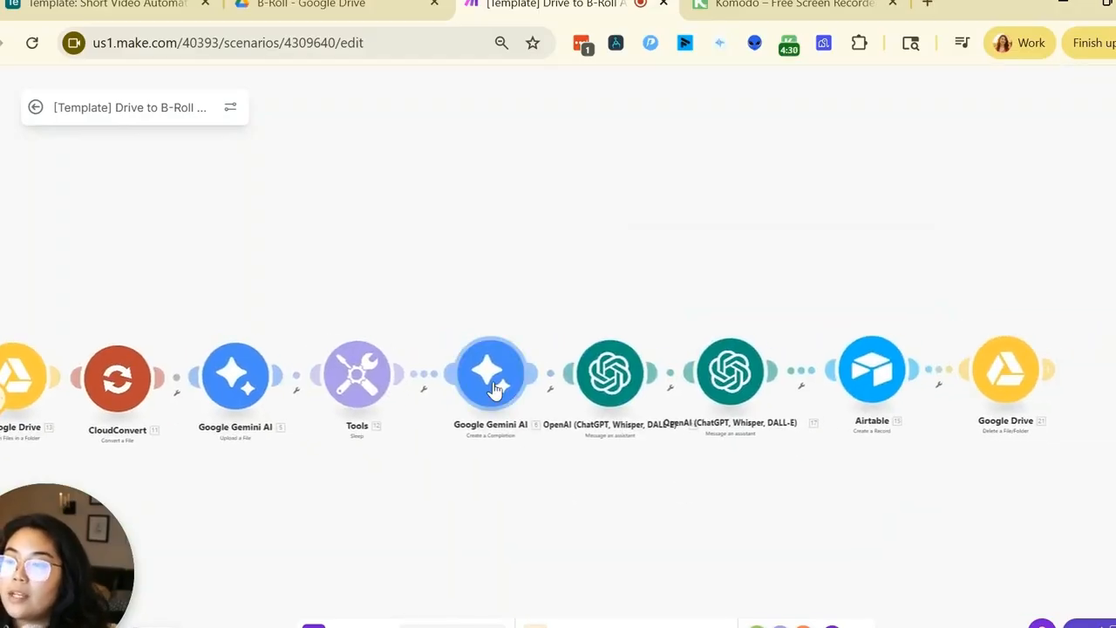
pyautogui.click(494, 384)
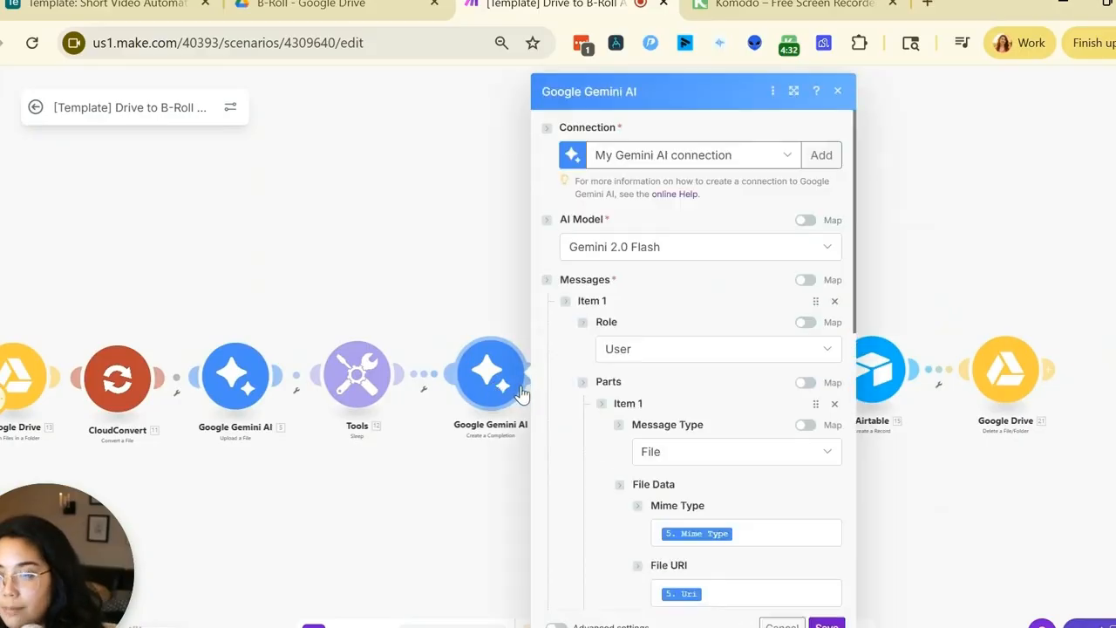
pyautogui.scroll(-2, 660, 396)
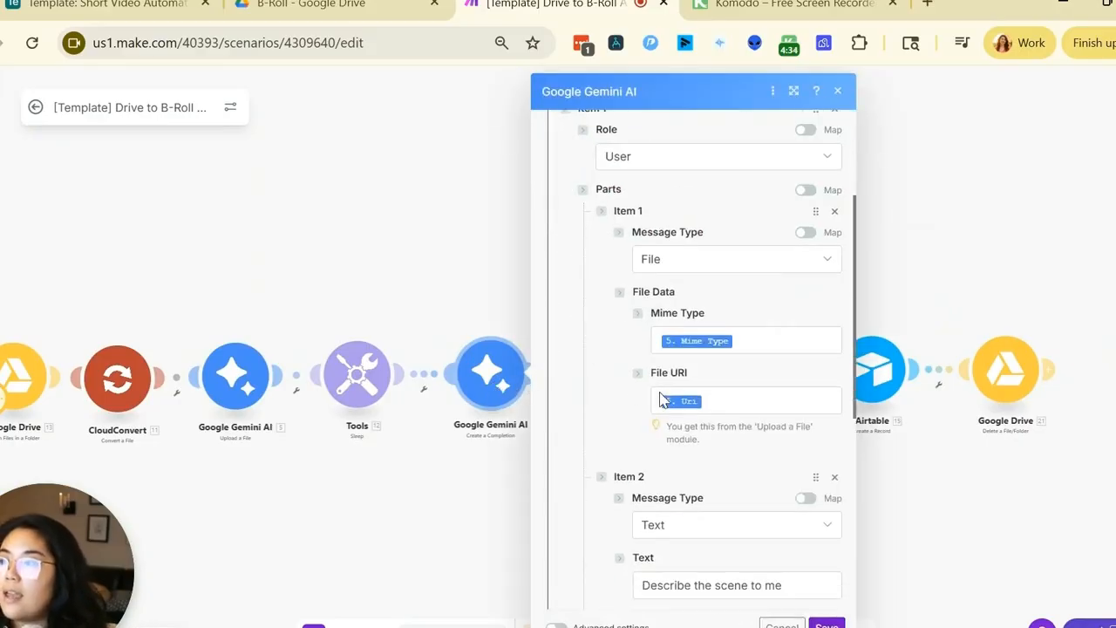
pyautogui.scroll(-3, 660, 396)
pyautogui.scroll(5, 660, 399)
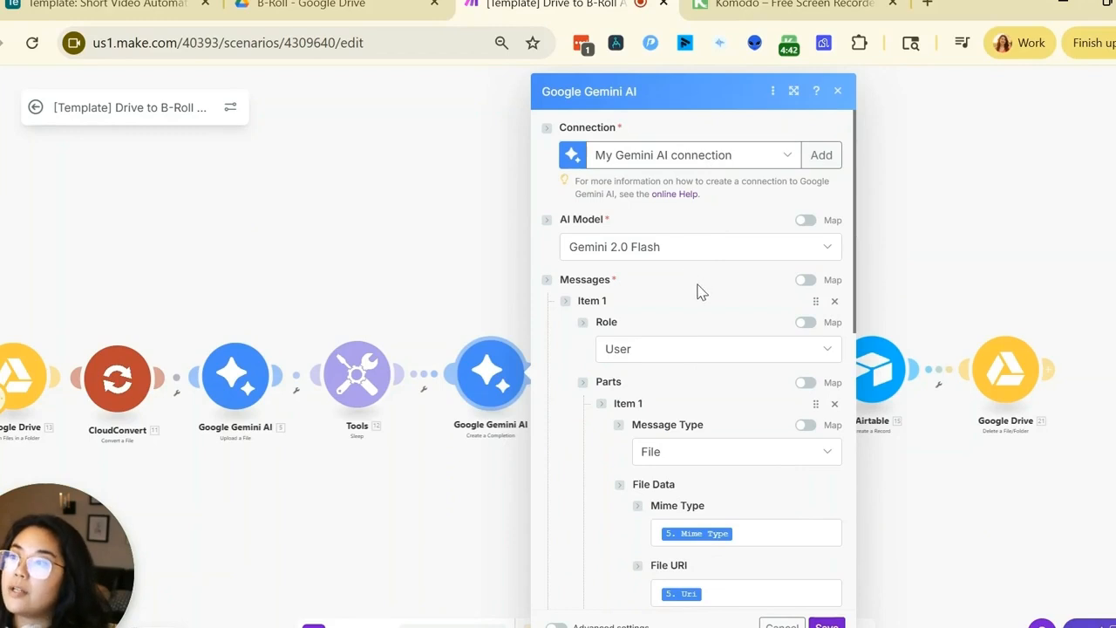
pyautogui.scroll(-1, 702, 289)
pyautogui.scroll(-3, 703, 290)
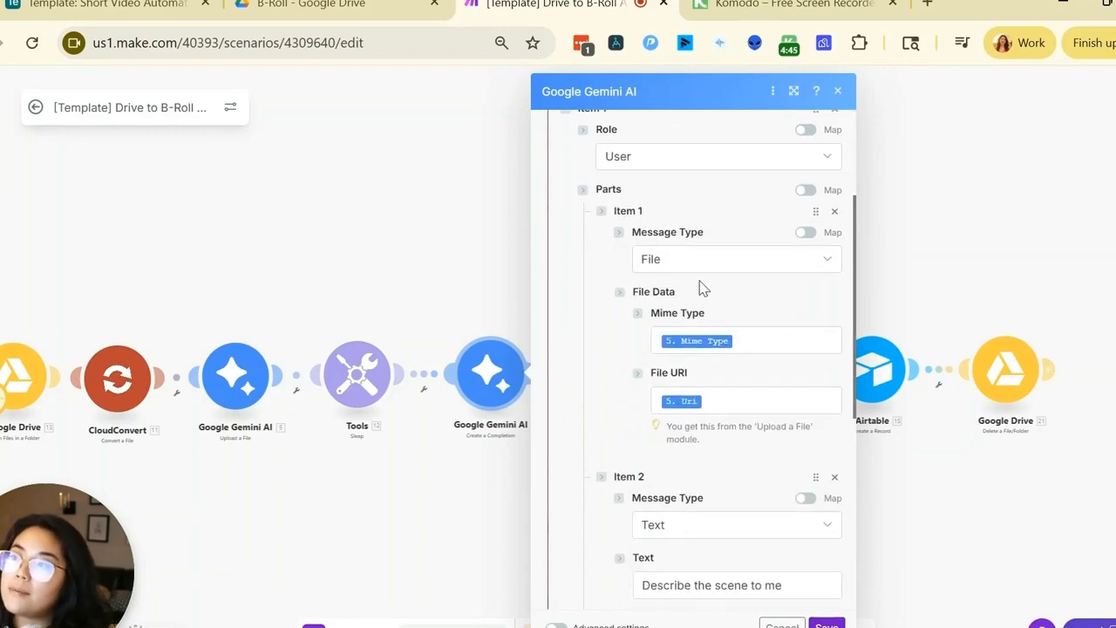
pyautogui.scroll(4, 702, 289)
pyautogui.scroll(-1, 702, 290)
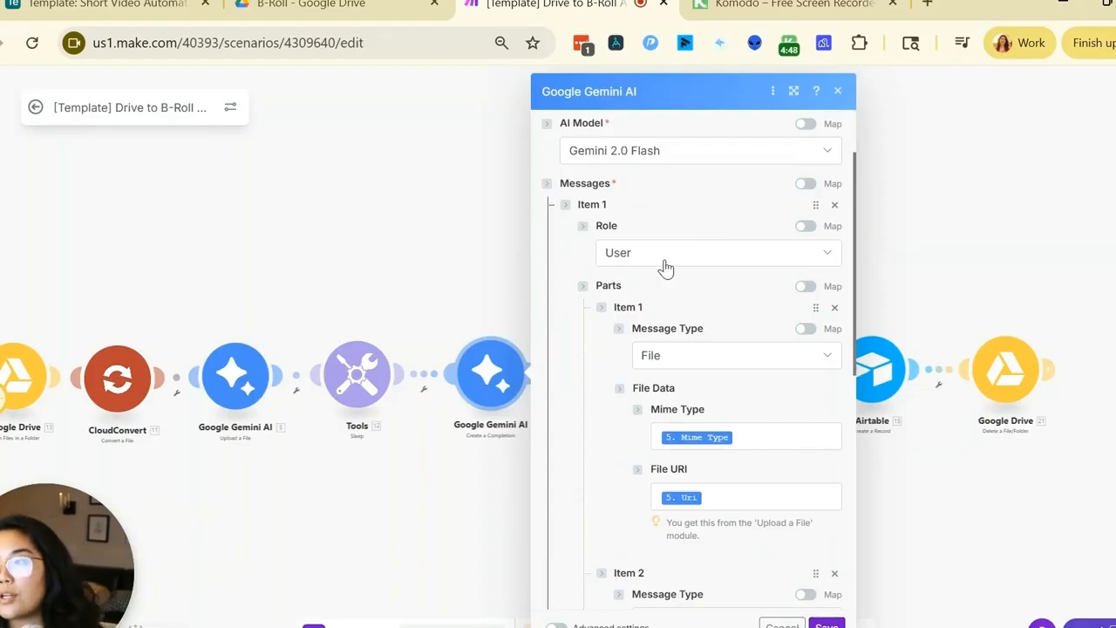
pyautogui.scroll(-1, 666, 268)
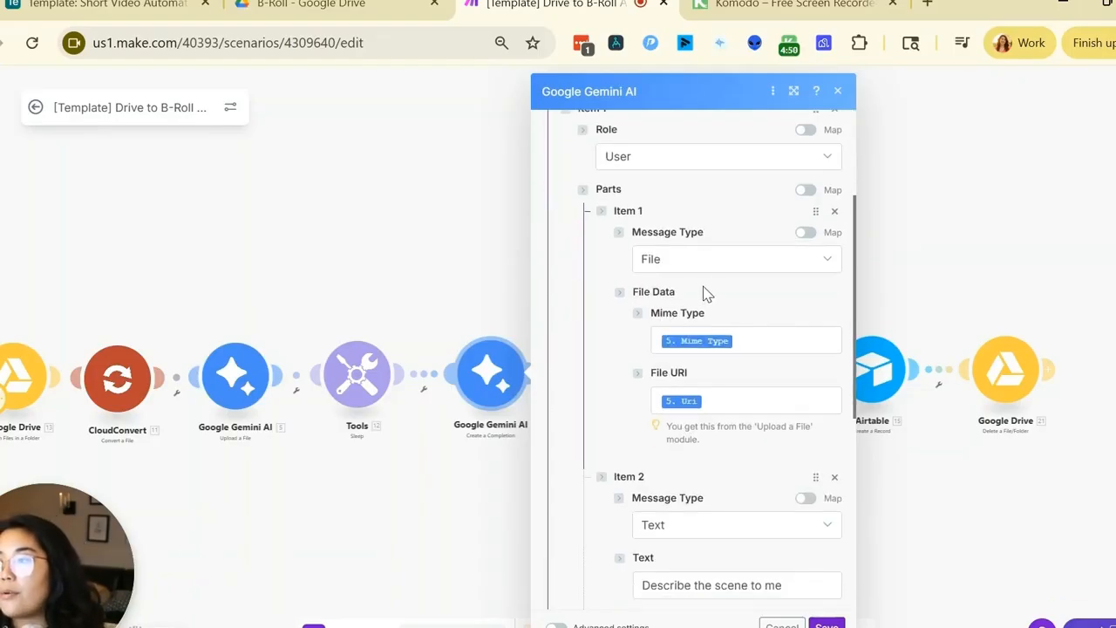
# - Check the mappable Upload a File items for the Mime Type field, review the text prompt and remaining Gemini settings, and close without saving
pyautogui.click(751, 340)
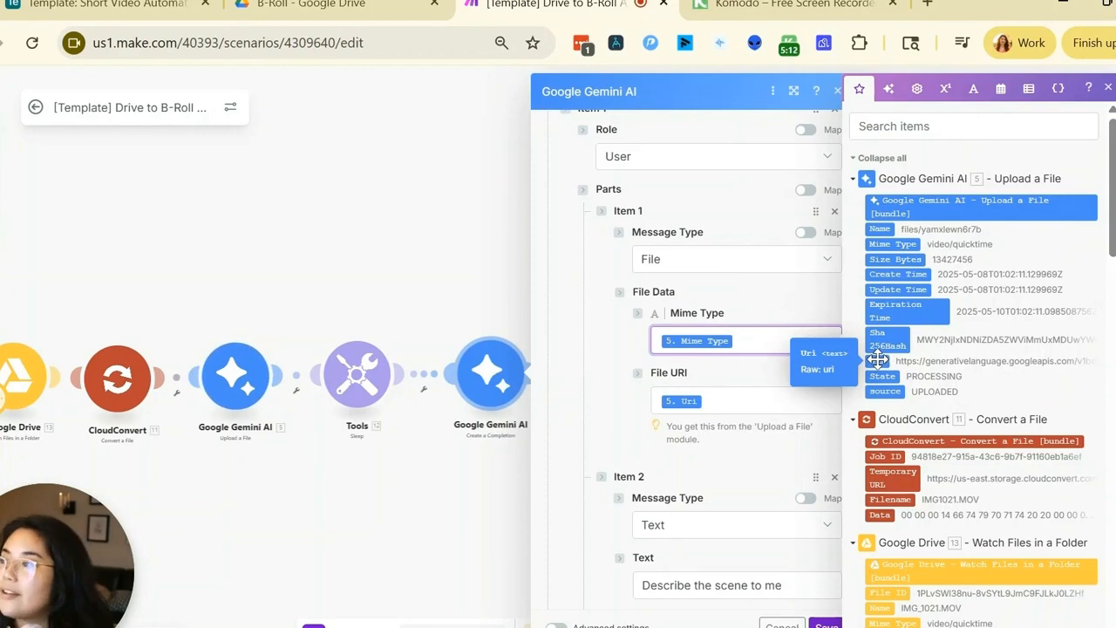
pyautogui.click(672, 475)
pyautogui.scroll(-3, 676, 474)
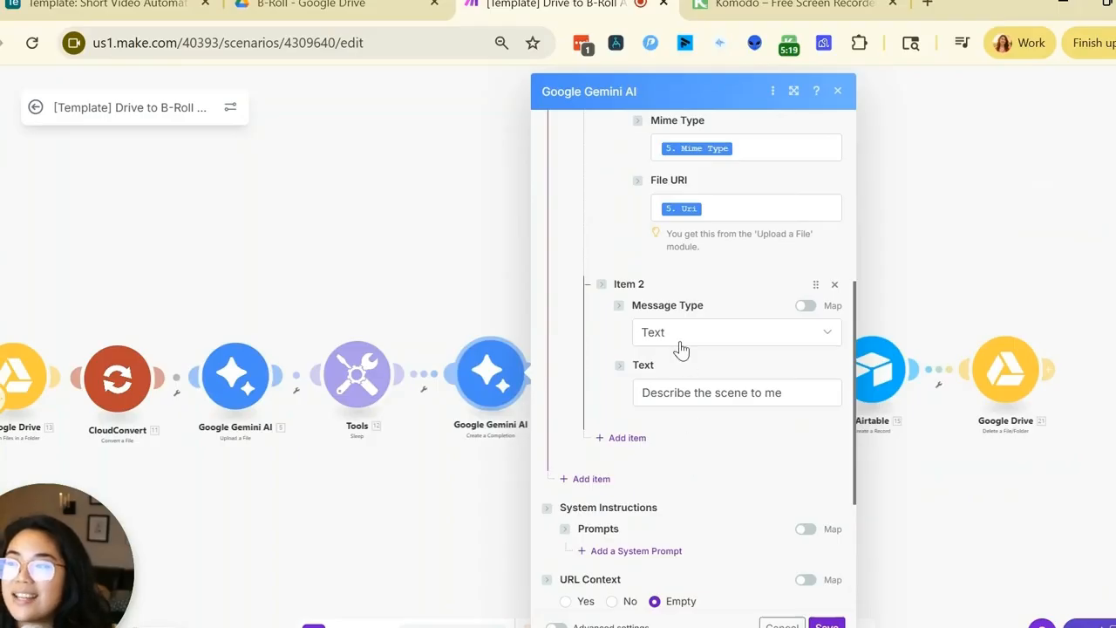
pyautogui.scroll(-1, 711, 473)
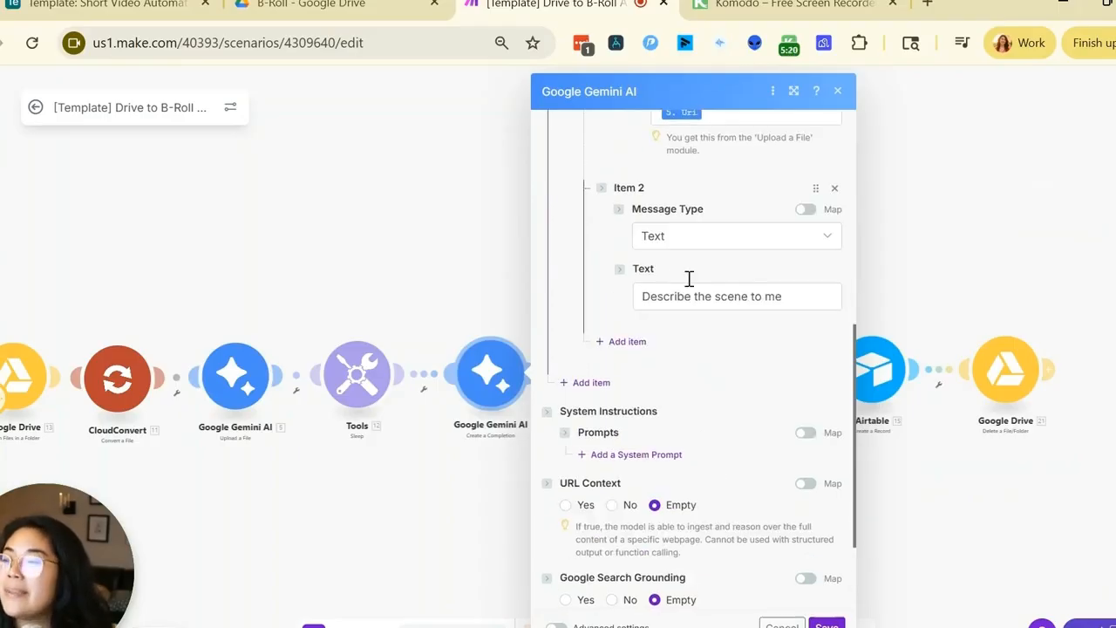
pyautogui.scroll(-2, 686, 479)
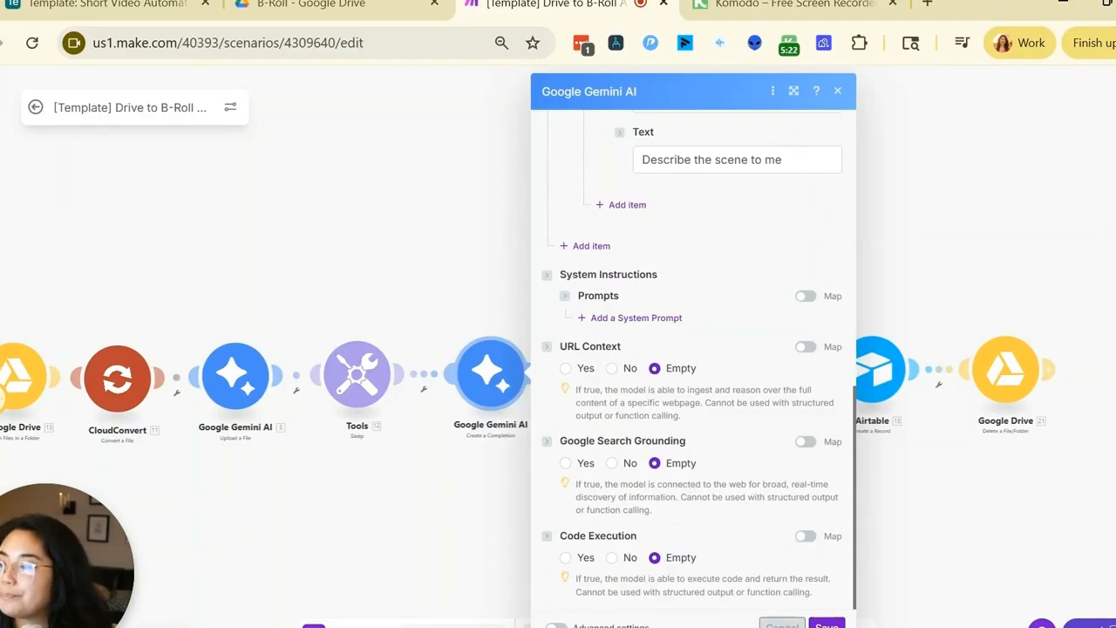
pyautogui.click(782, 624)
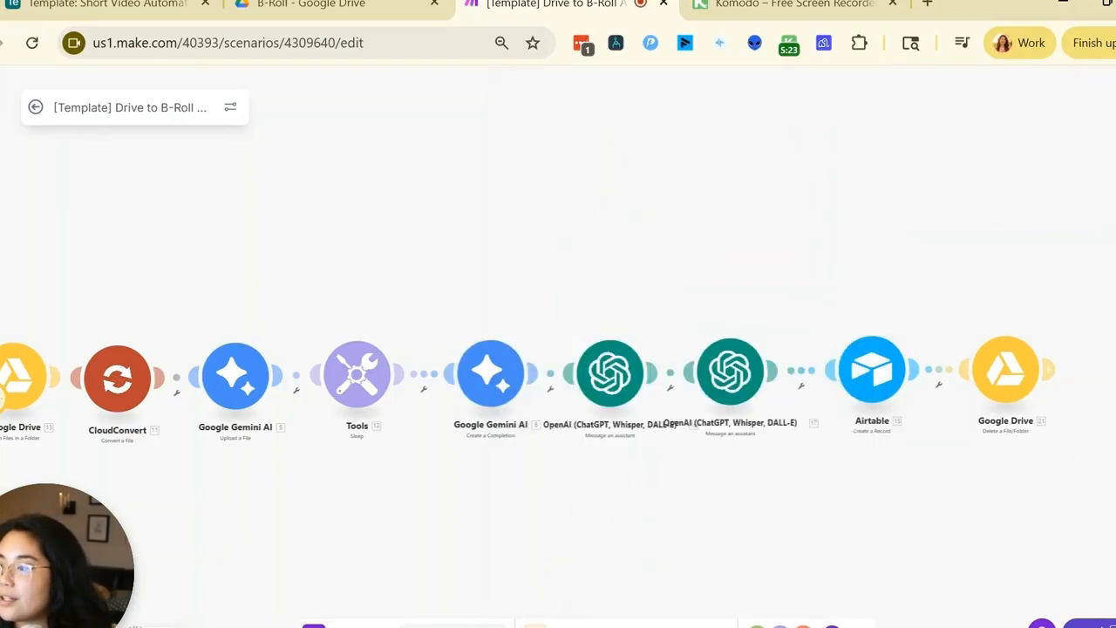
# - Open the first OpenAI assistant module and highlight the "lifestyle" or "work" category wording in its message prompt
pyautogui.click(610, 371)
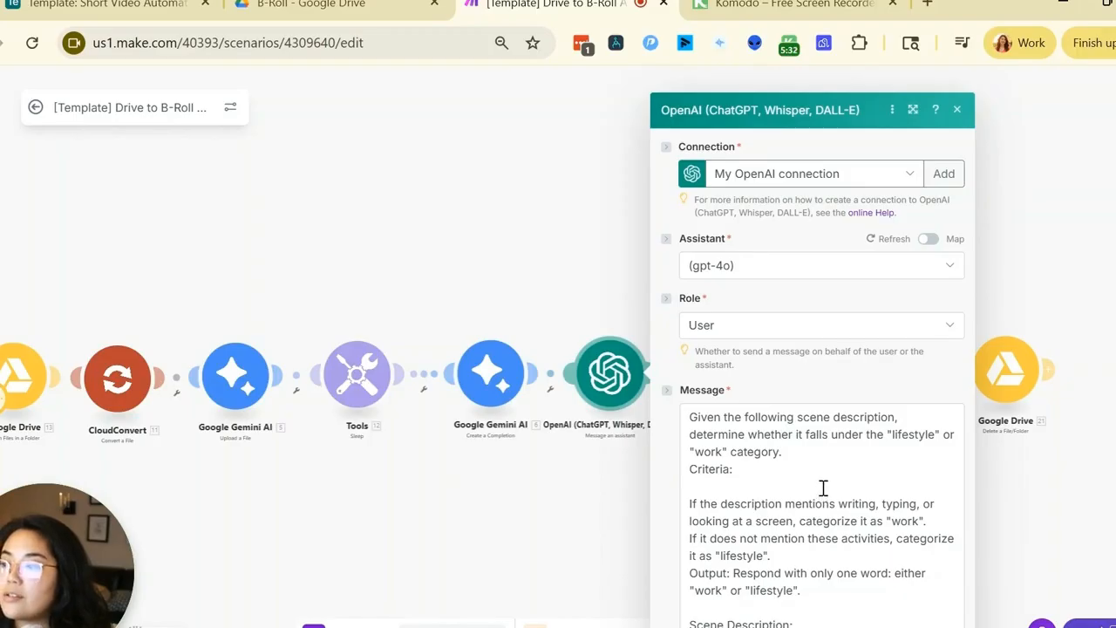
pyautogui.scroll(-1, 860, 409)
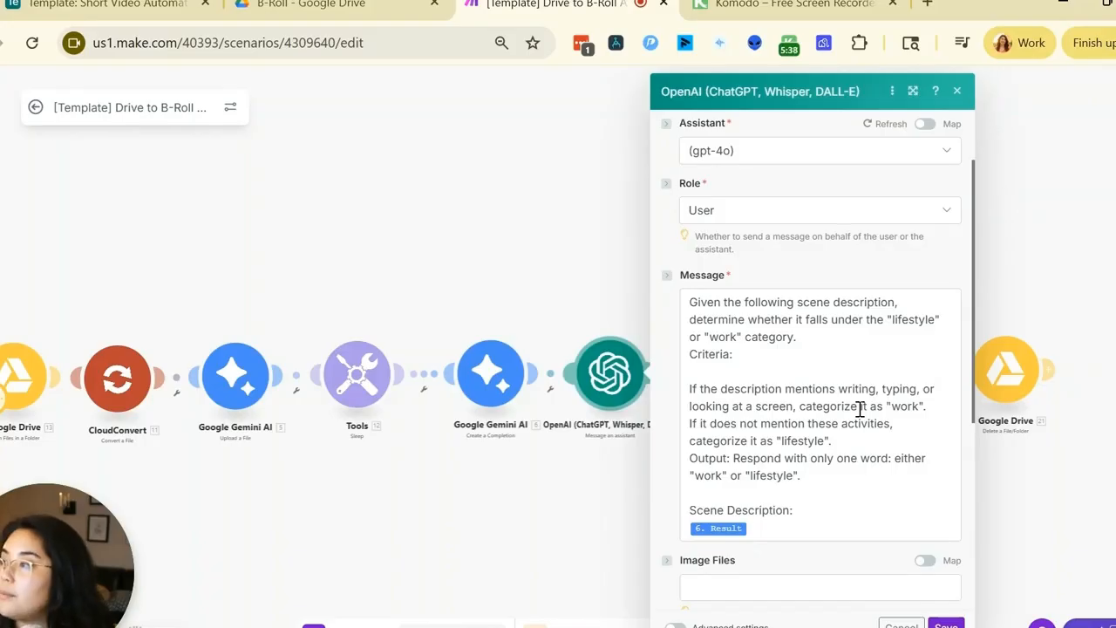
pyautogui.click(860, 409)
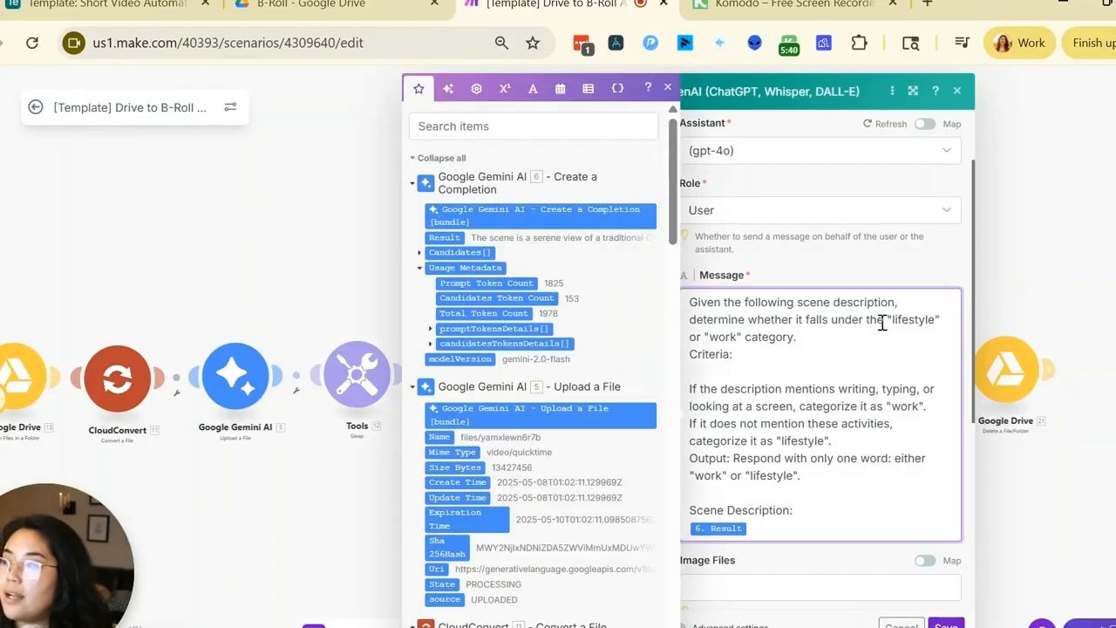
pyautogui.moveTo(887, 319); pyautogui.dragTo(907, 339)
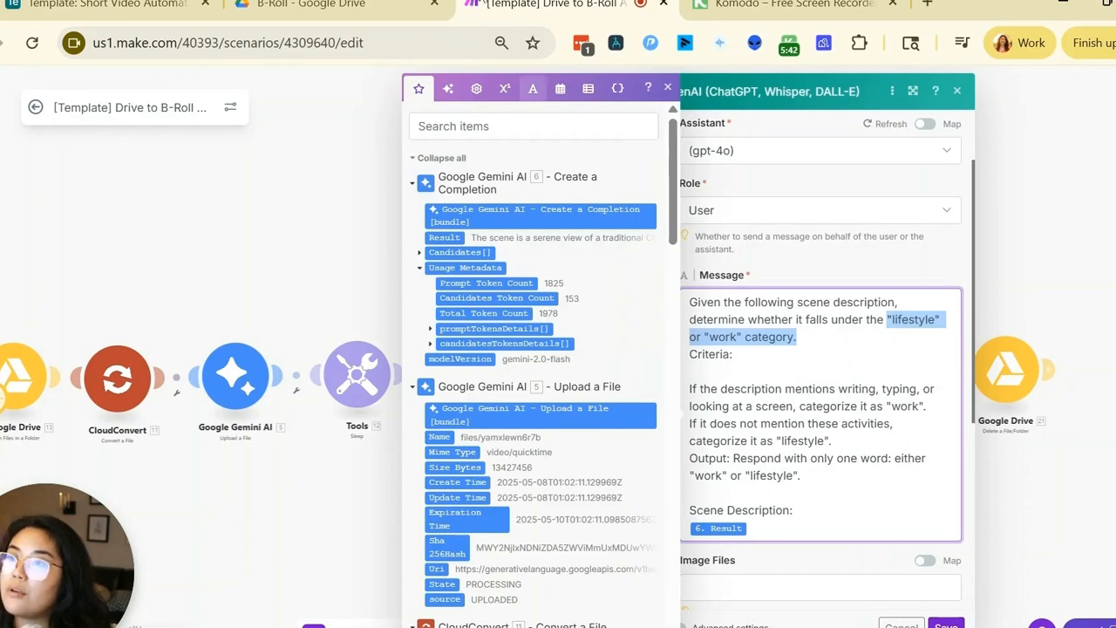
# - Switch to the Airtable B-Roll Library and open the Type field's settings to view its single-select options
pyautogui.click(105, 3)
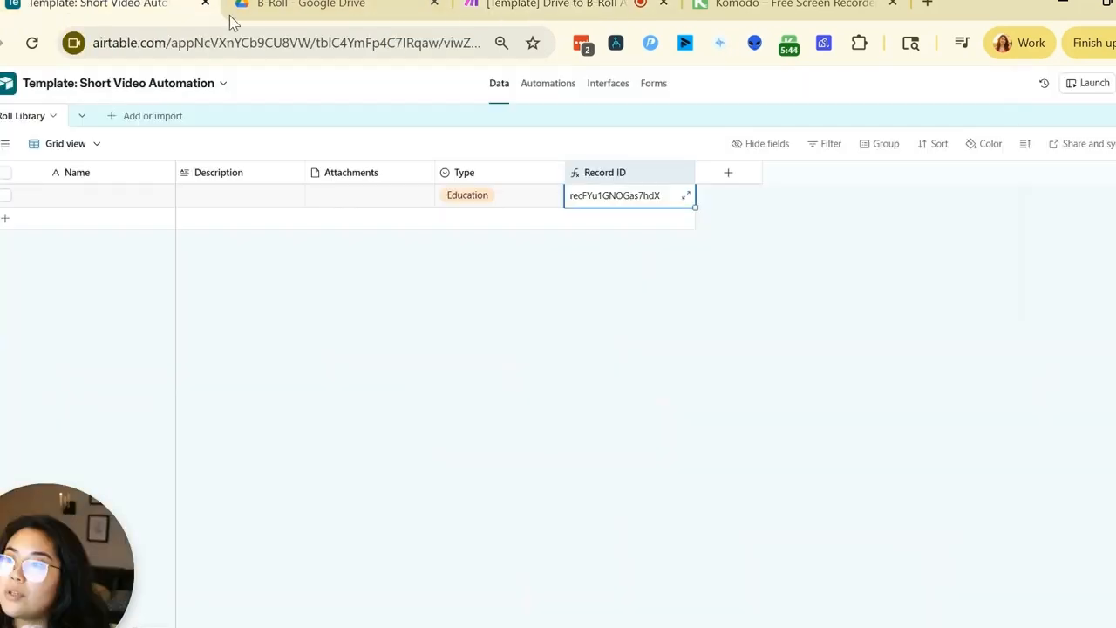
pyautogui.click(505, 173)
pyautogui.doubleClick(509, 174)
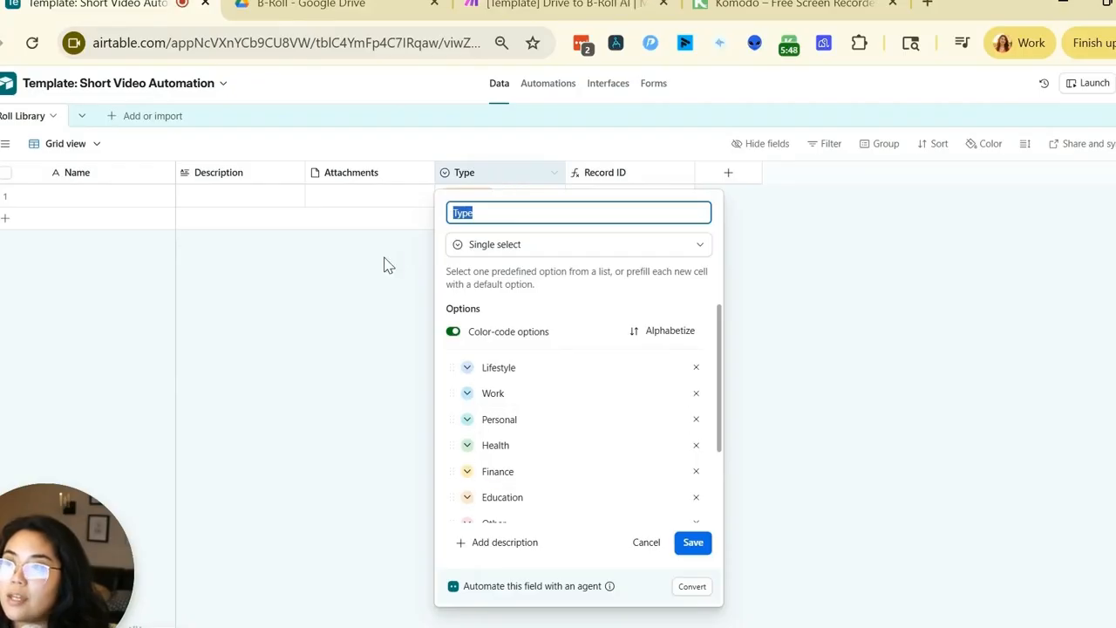
# - Return to the Make scenario, review the rest of the categorization prompt with its mapped Gemini Result, and save the OpenAI module
pyautogui.click(558, 4)
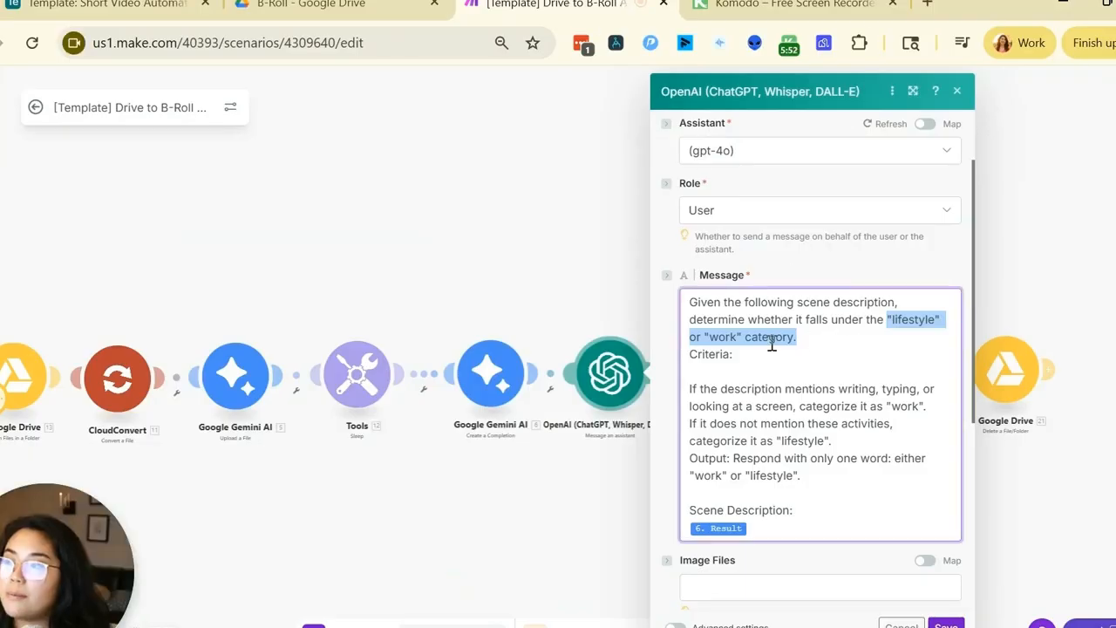
pyautogui.scroll(-2, 746, 417)
pyautogui.scroll(2, 745, 417)
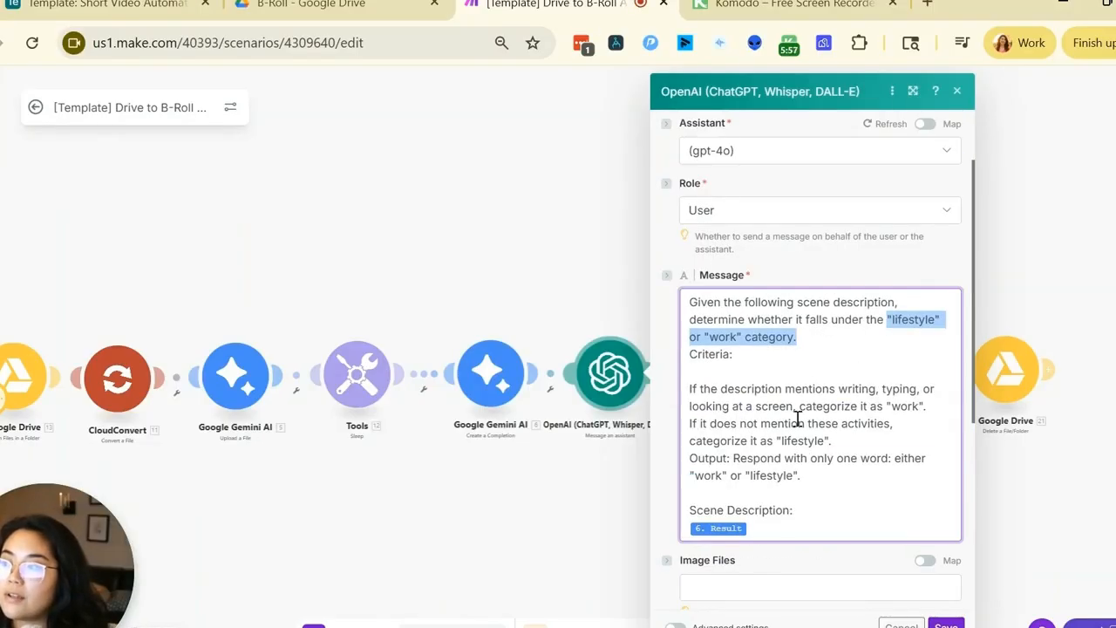
pyautogui.scroll(-1, 797, 419)
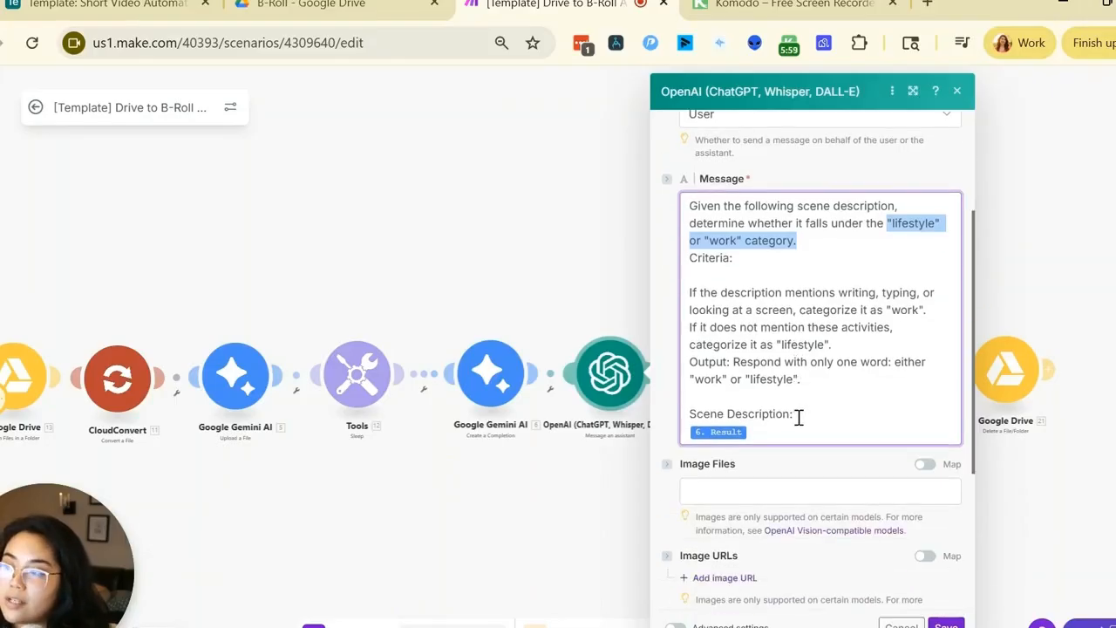
pyautogui.scroll(-1, 811, 397)
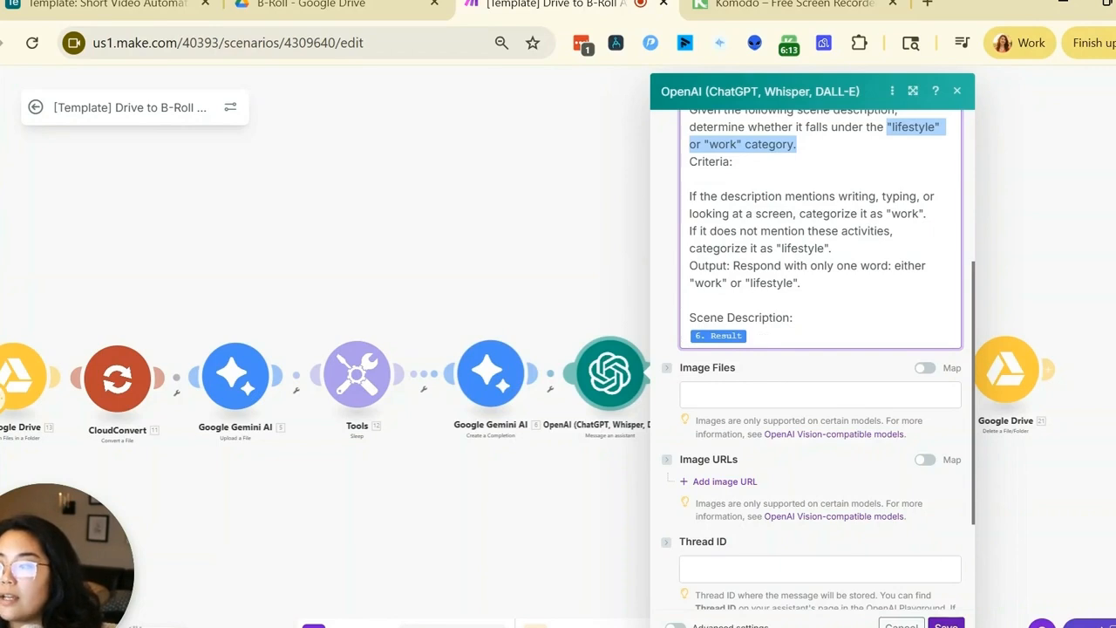
pyautogui.click(946, 626)
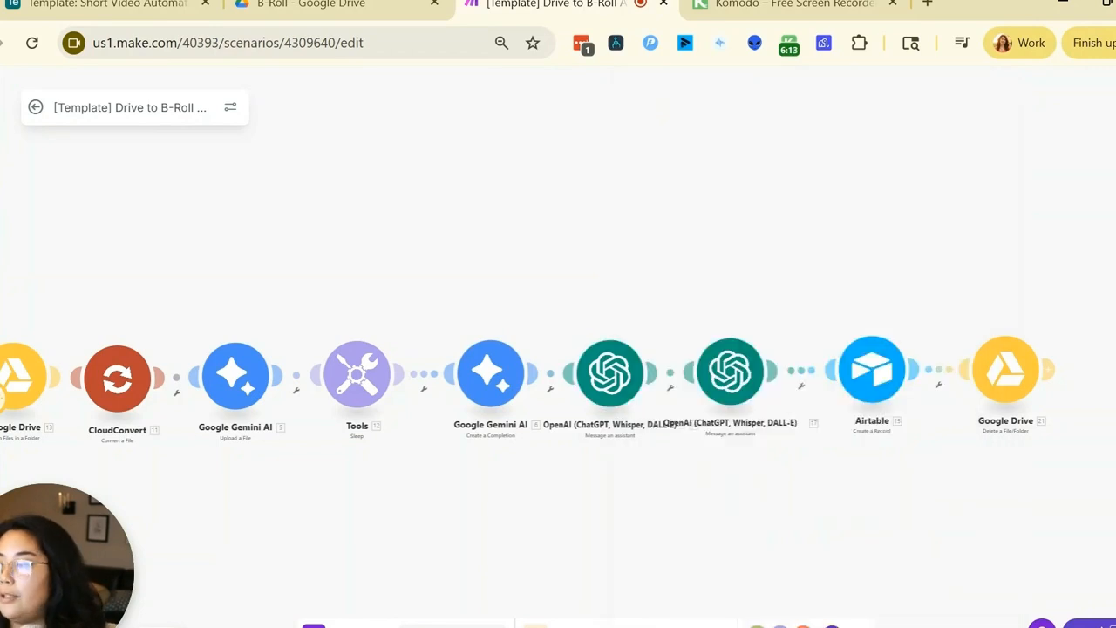
# - Examine the second OpenAI module's video title prompt and its optional settings, and close it without saving
pyautogui.click(739, 390)
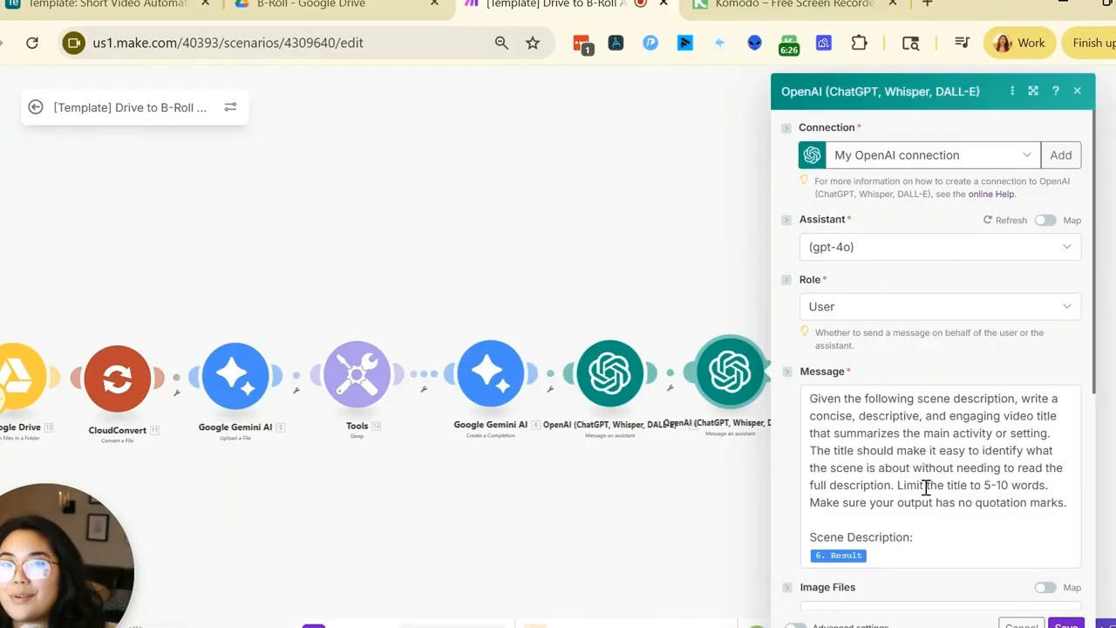
pyautogui.scroll(-2, 934, 480)
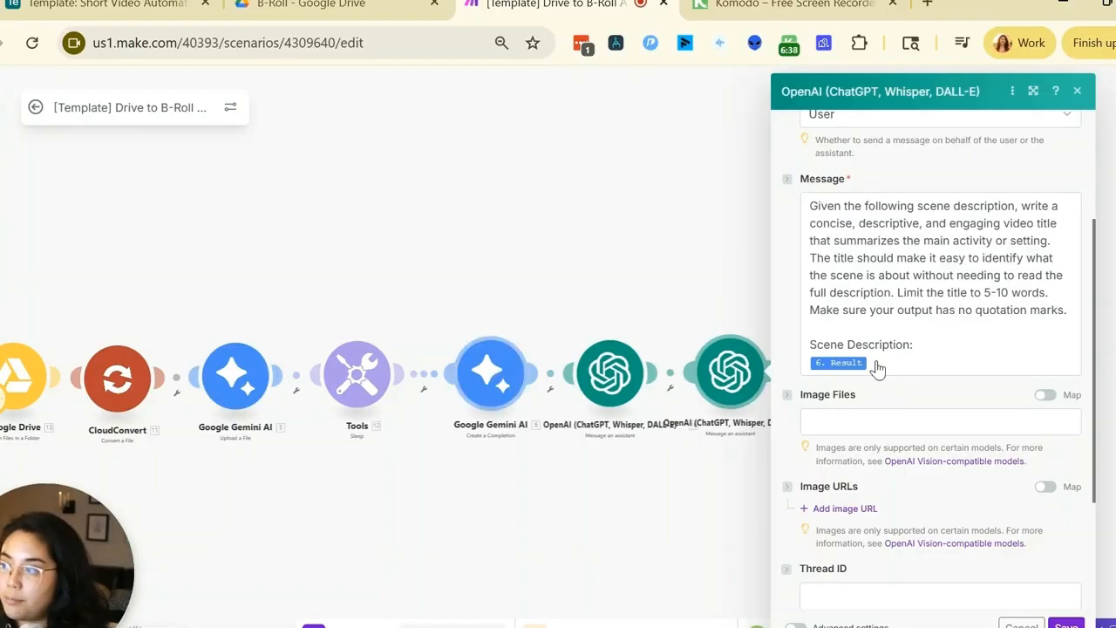
pyautogui.scroll(-2, 994, 552)
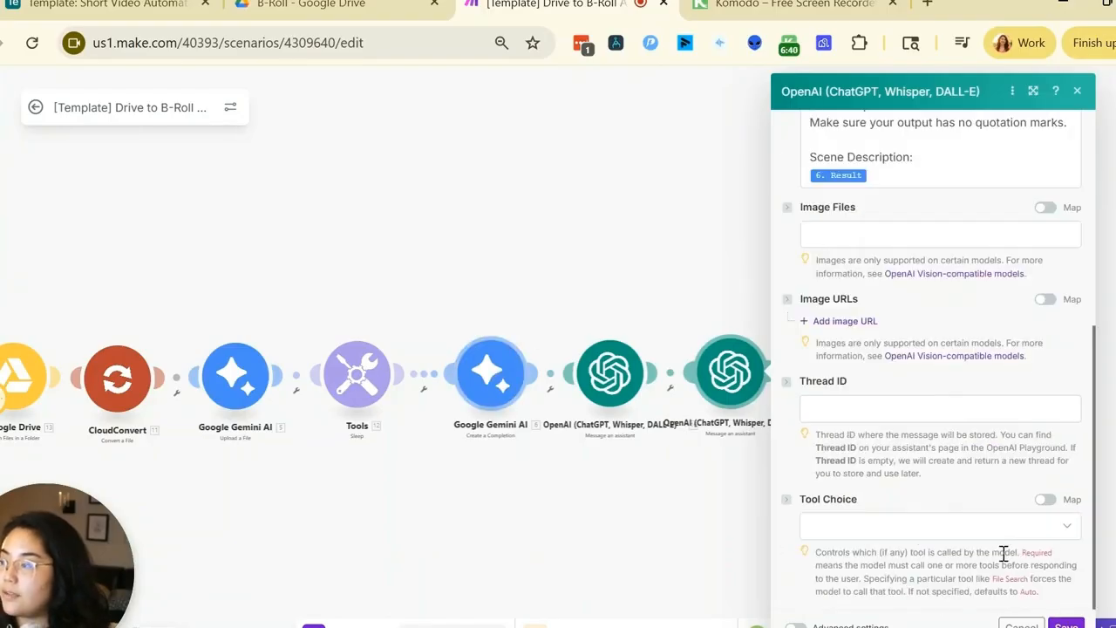
pyautogui.click(1022, 625)
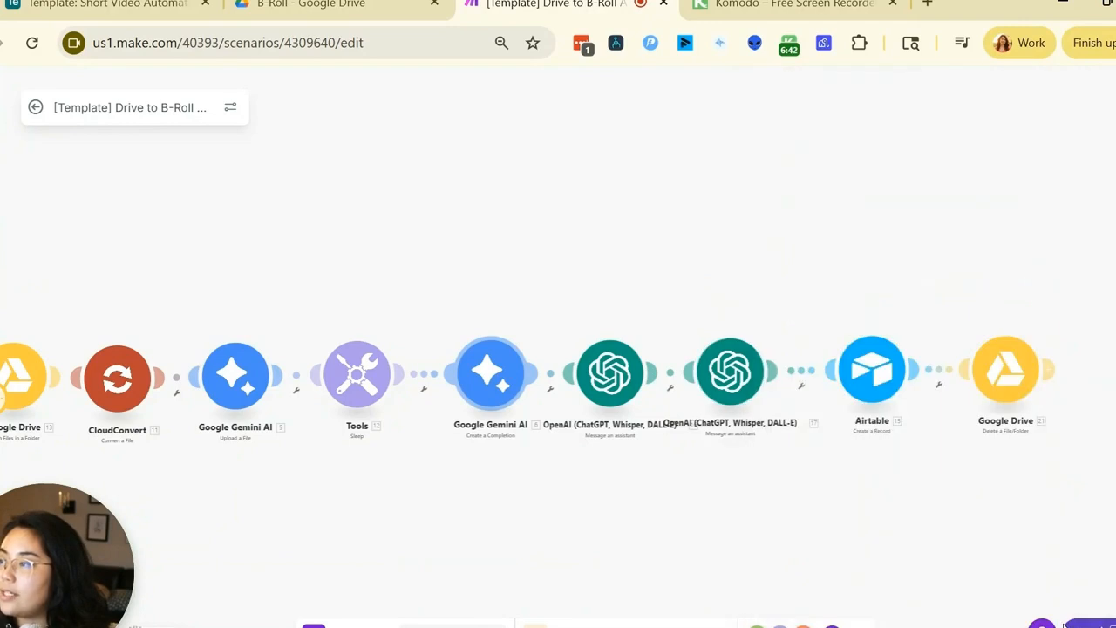
# - Open the Airtable Create a Record module and change its base to "Template: Short Video Automation"
pyautogui.click(874, 371)
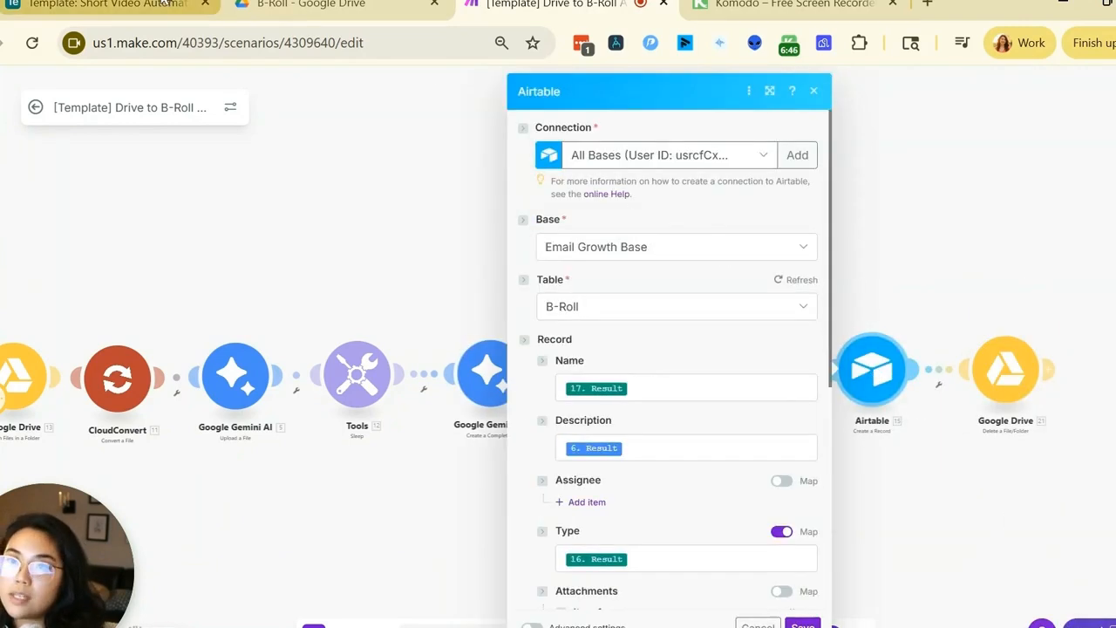
pyautogui.click(656, 249)
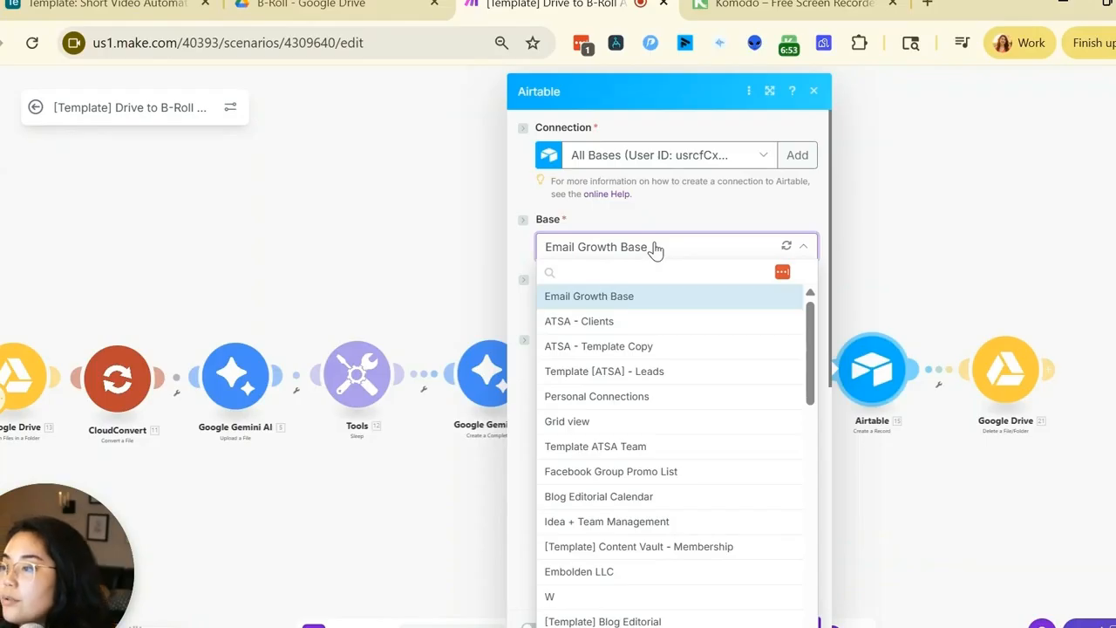
pyautogui.click(631, 272)
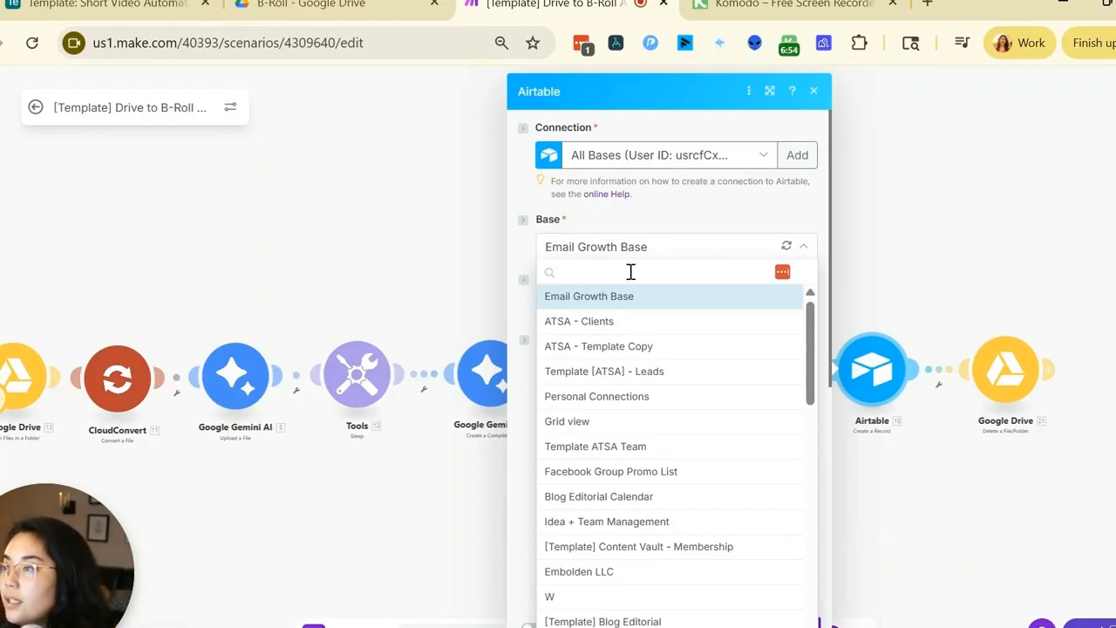
pyautogui.write('template')
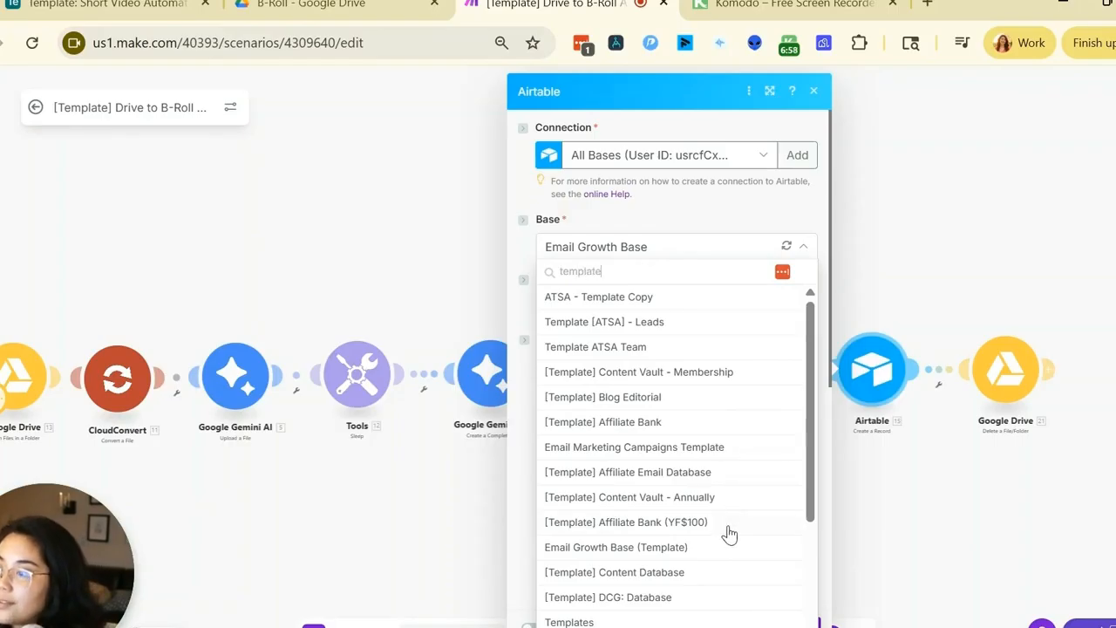
pyautogui.scroll(-3, 724, 536)
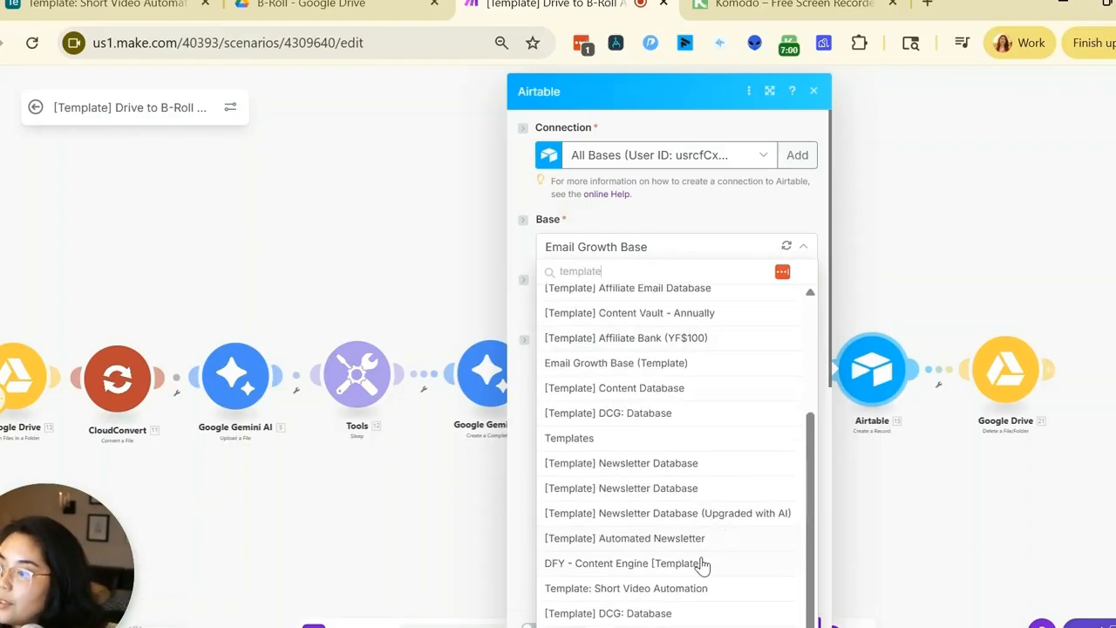
pyautogui.click(671, 591)
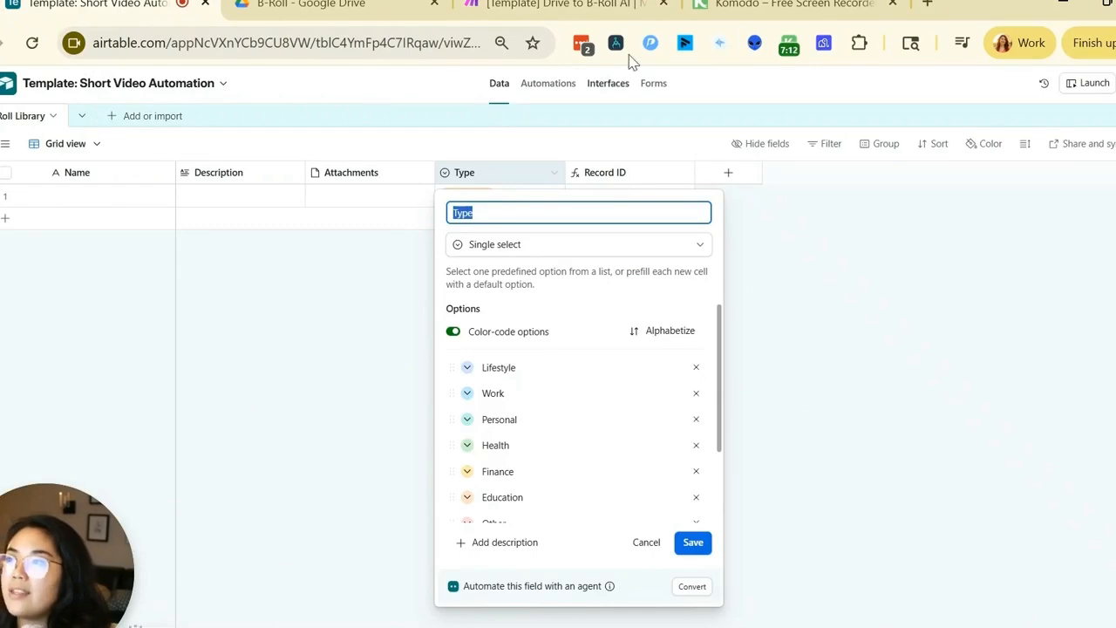
# - Return to the Make scenario and set the Airtable module's table to BRoll Library
pyautogui.click(576, 5)
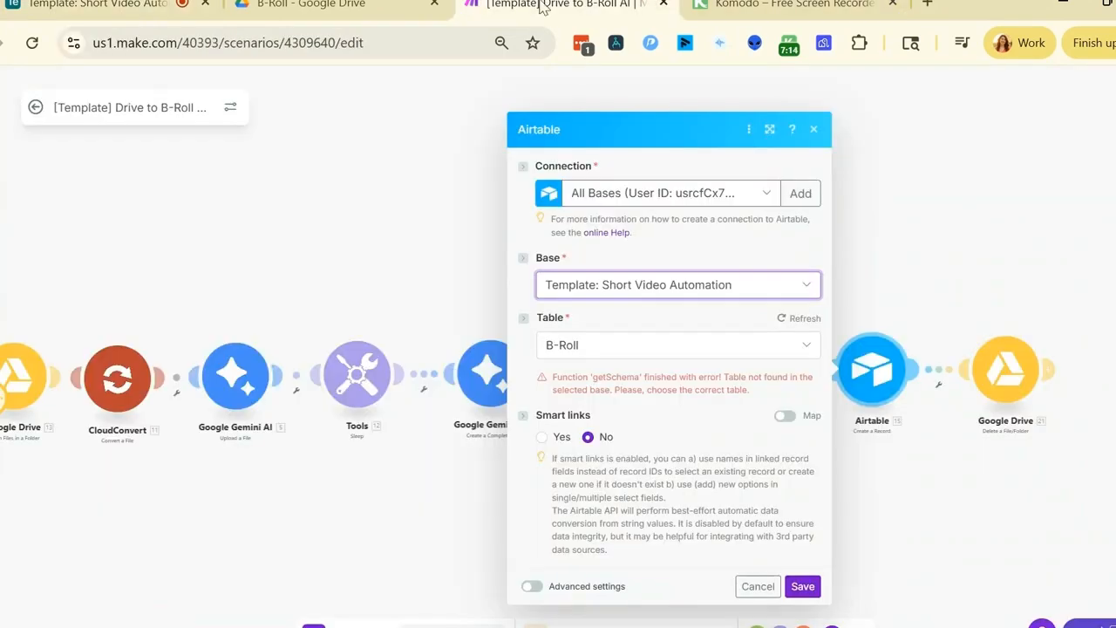
pyautogui.click(661, 345)
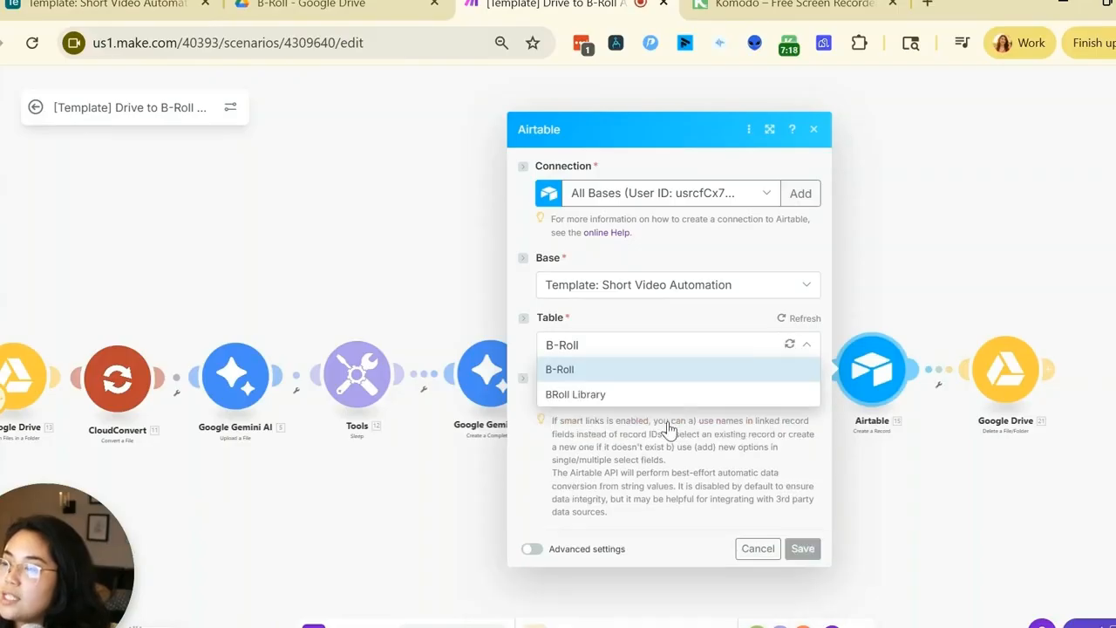
pyautogui.click(645, 419)
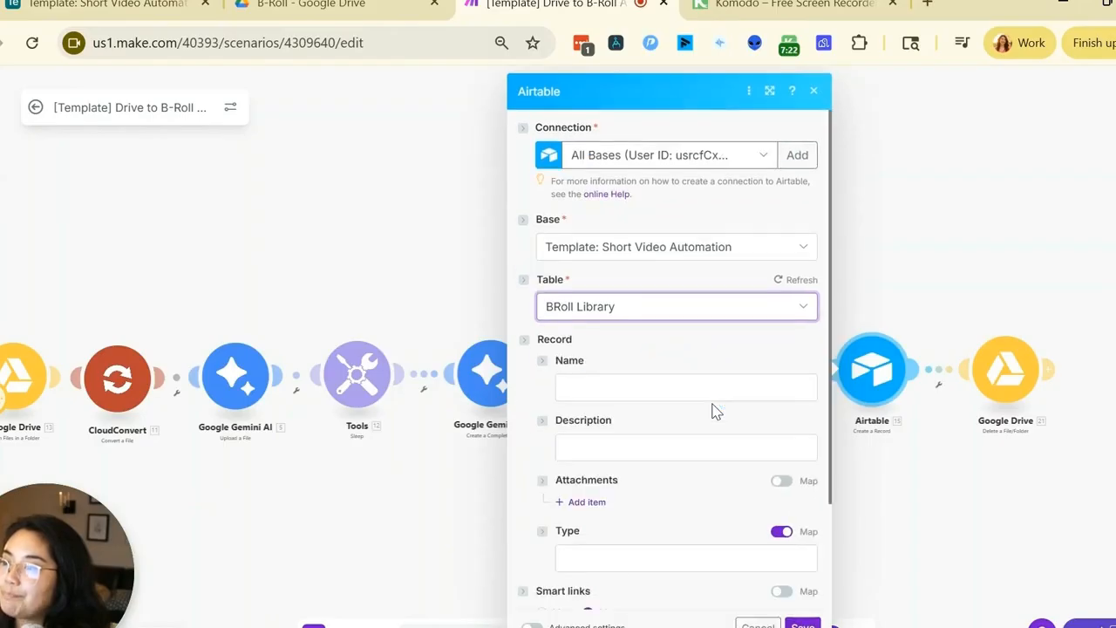
# - Map the Result of the Google Gemini Create a Completion module into the record's Name field and activate the Description field
pyautogui.scroll(-2, 643, 290)
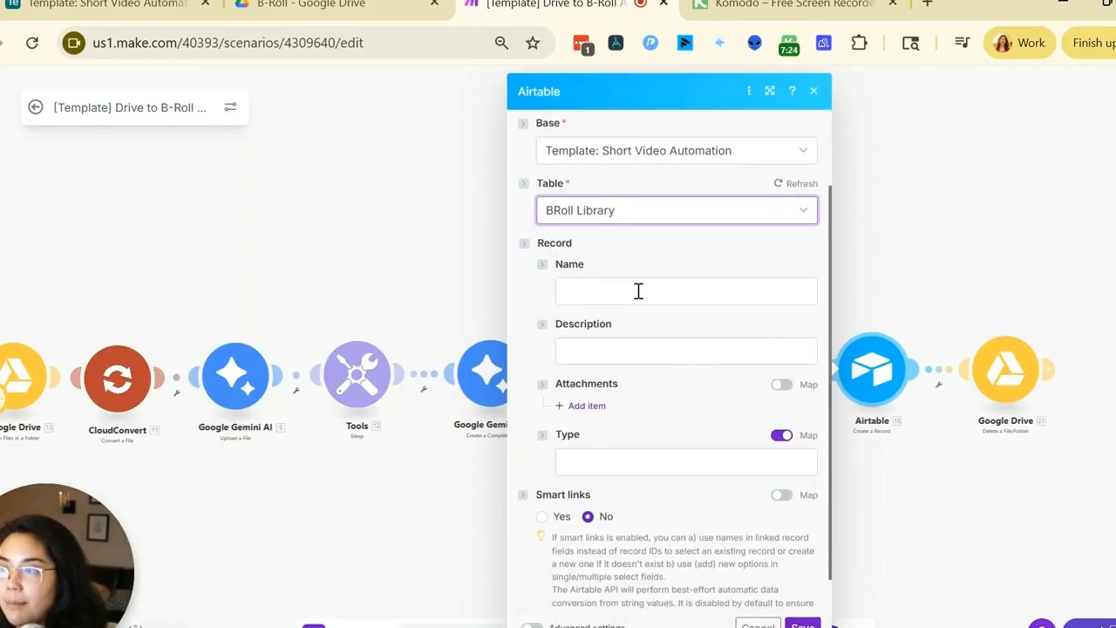
pyautogui.click(638, 290)
pyautogui.scroll(-5, 955, 402)
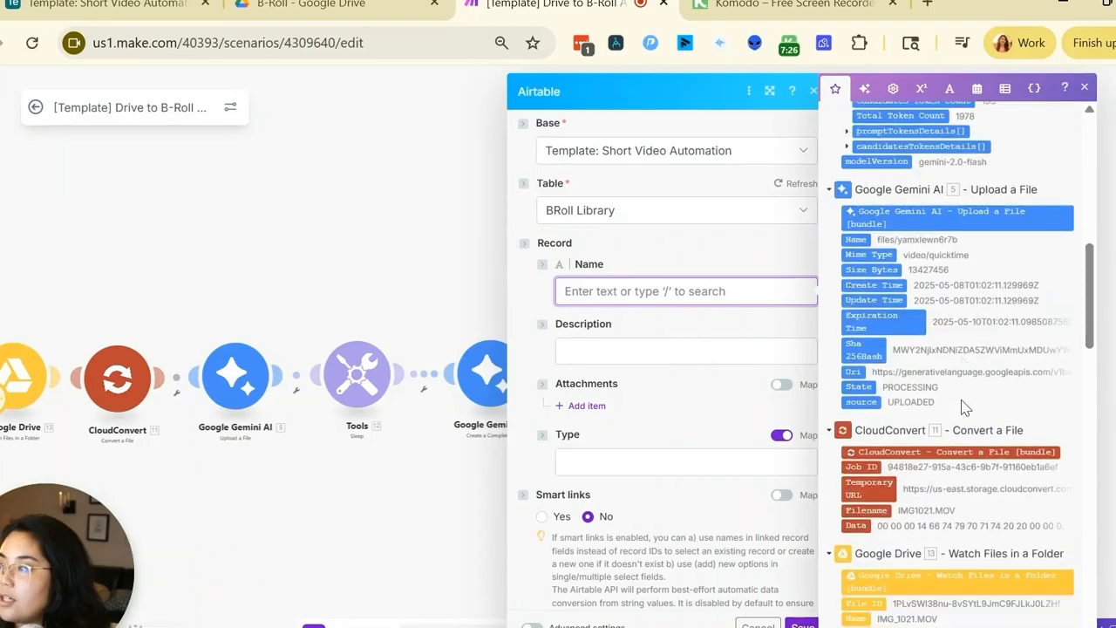
pyautogui.scroll(-10, 964, 407)
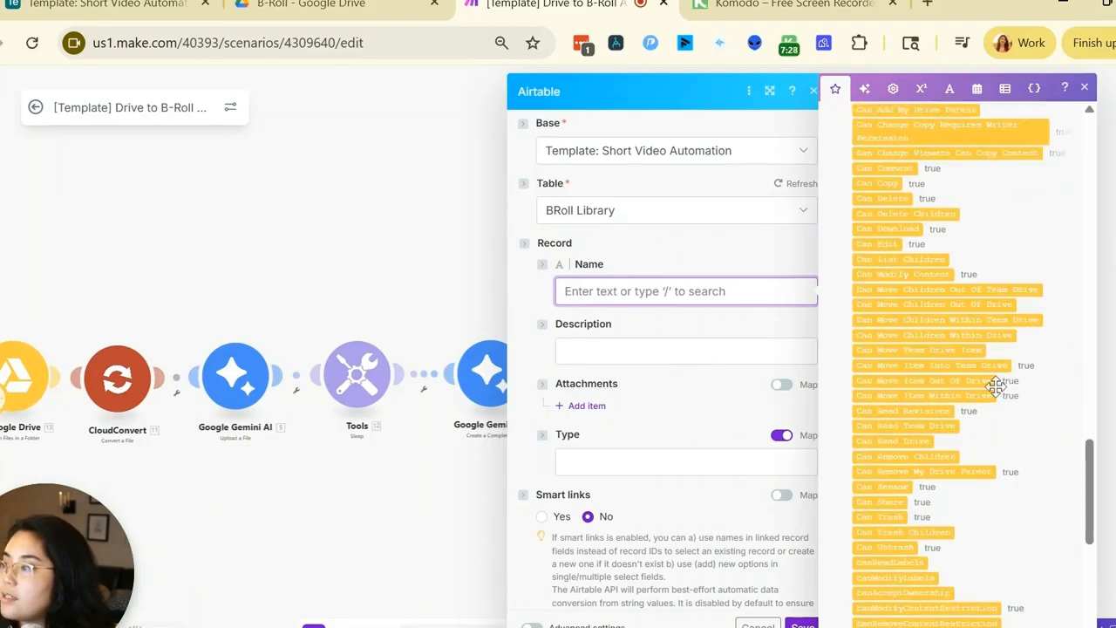
pyautogui.scroll(15, 1003, 384)
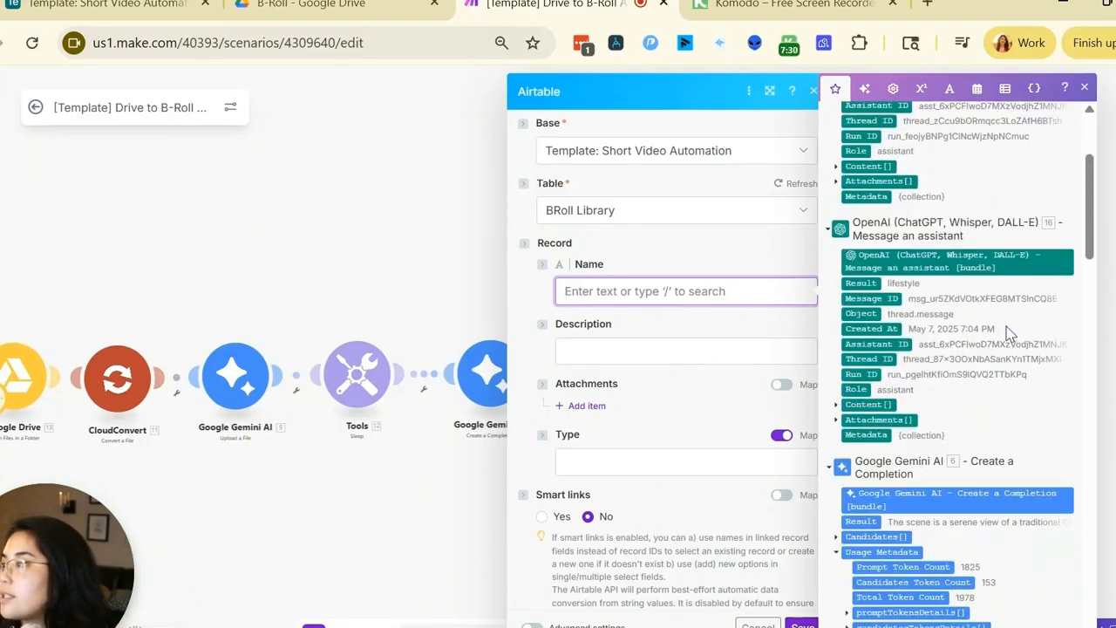
pyautogui.scroll(-10, 1009, 333)
pyautogui.scroll(8, 1009, 333)
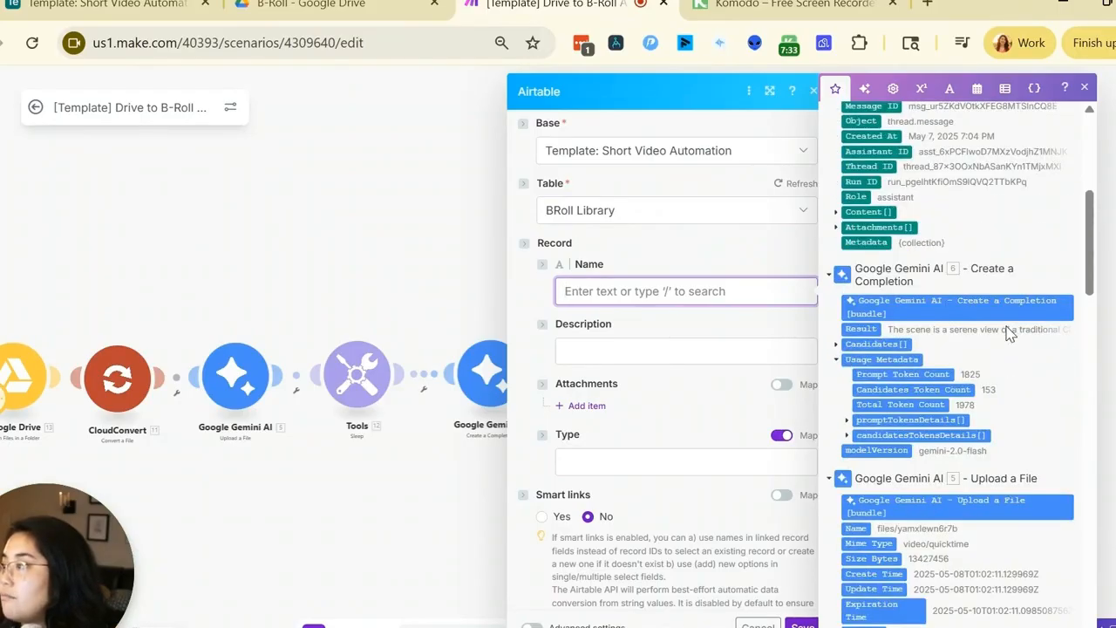
pyautogui.scroll(2, 931, 351)
pyautogui.scroll(5, 930, 345)
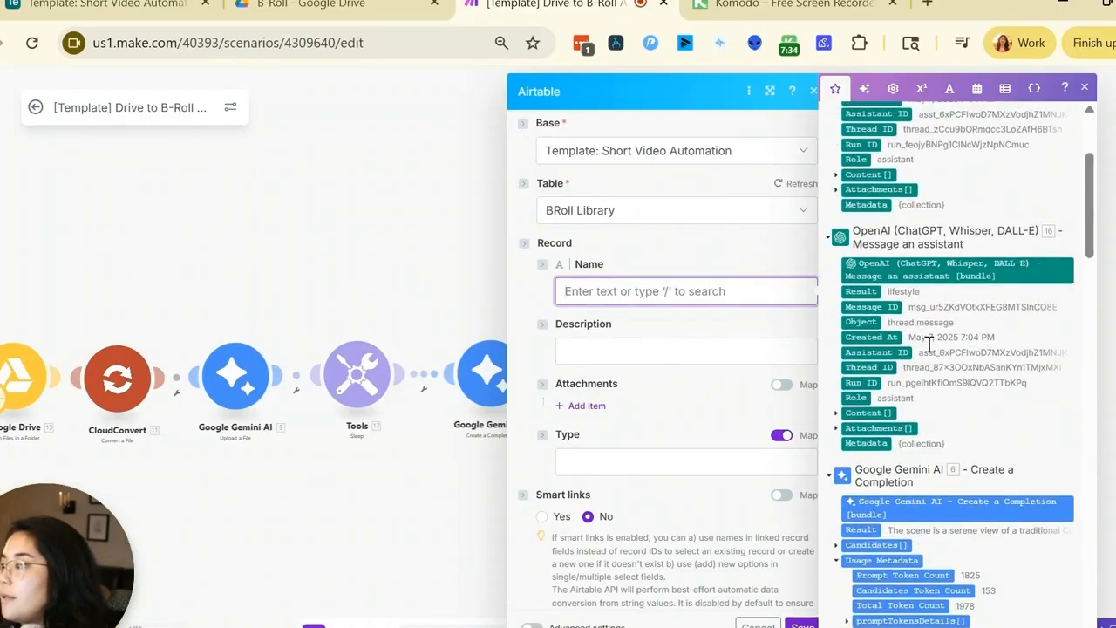
pyautogui.scroll(-10, 929, 344)
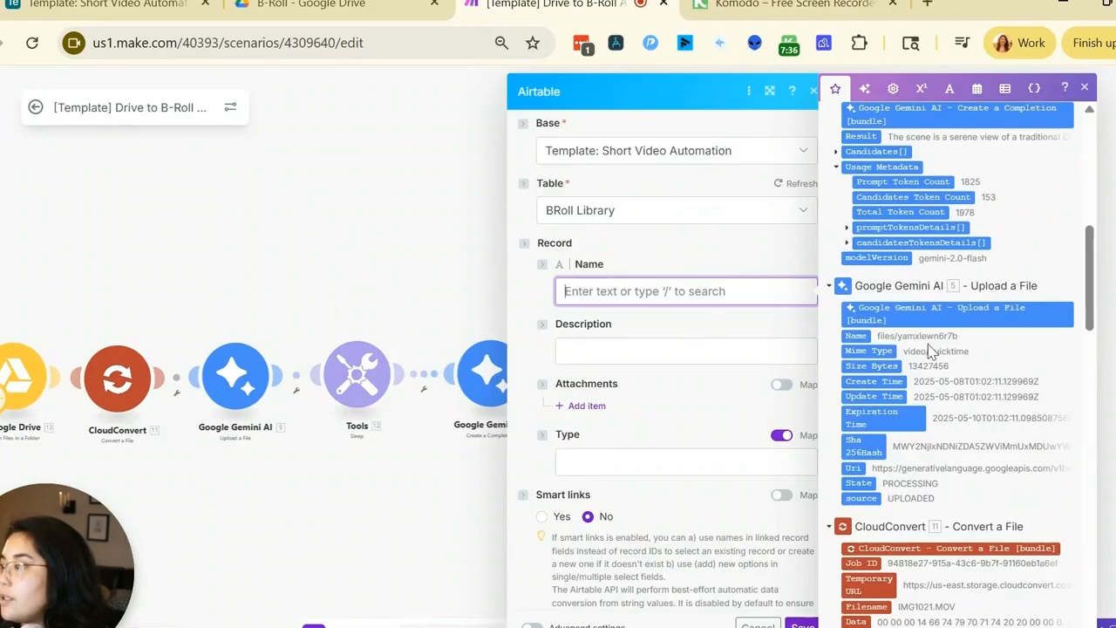
pyautogui.scroll(2, 930, 349)
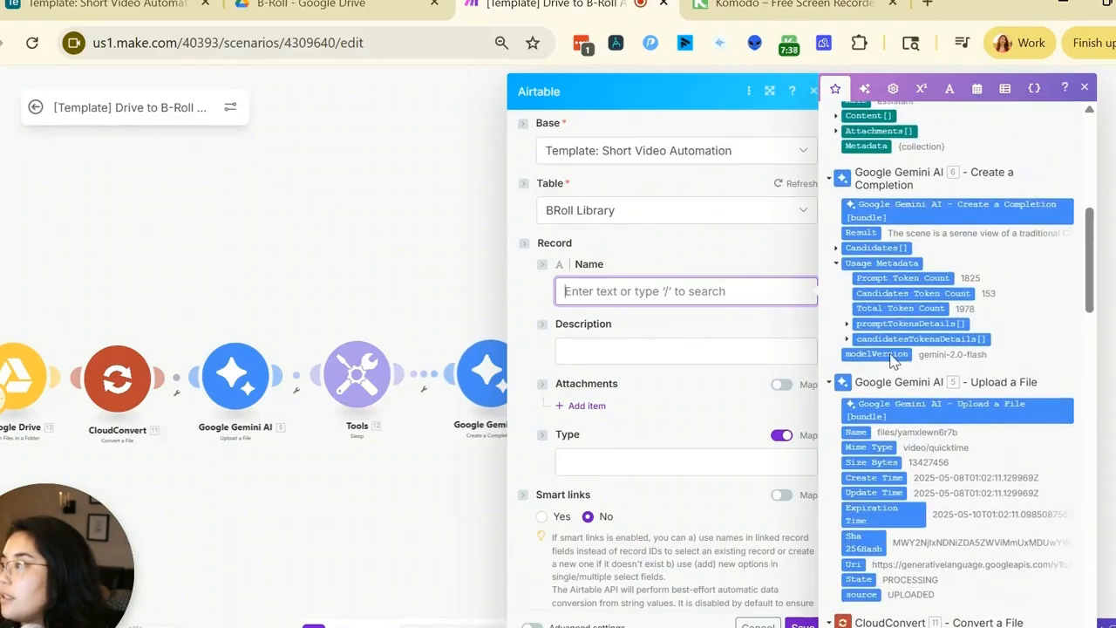
pyautogui.click(862, 233)
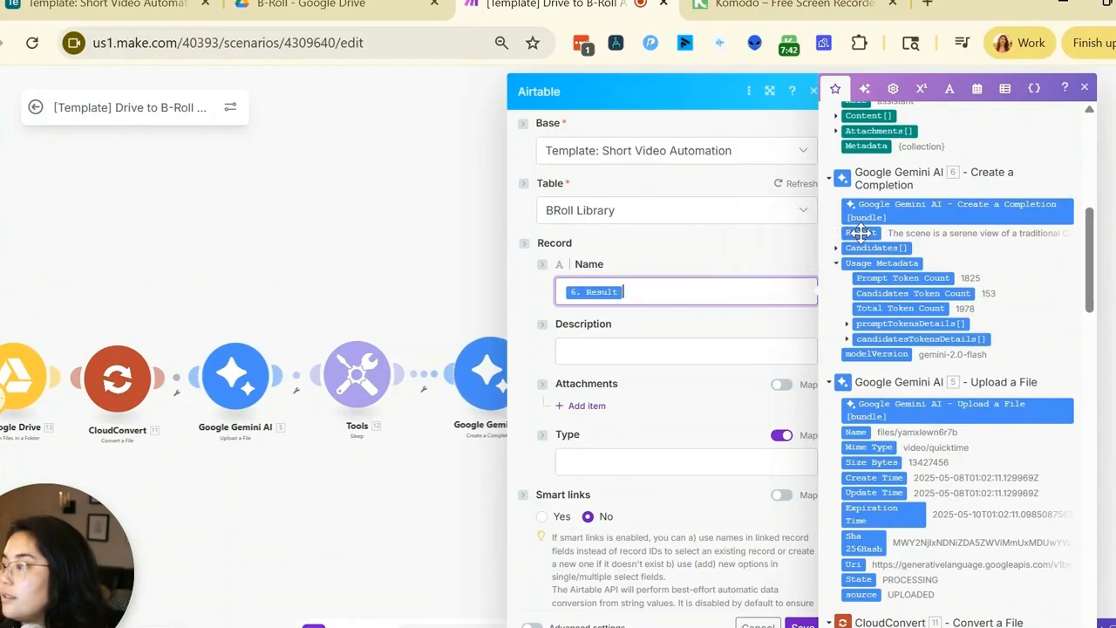
pyautogui.click(645, 347)
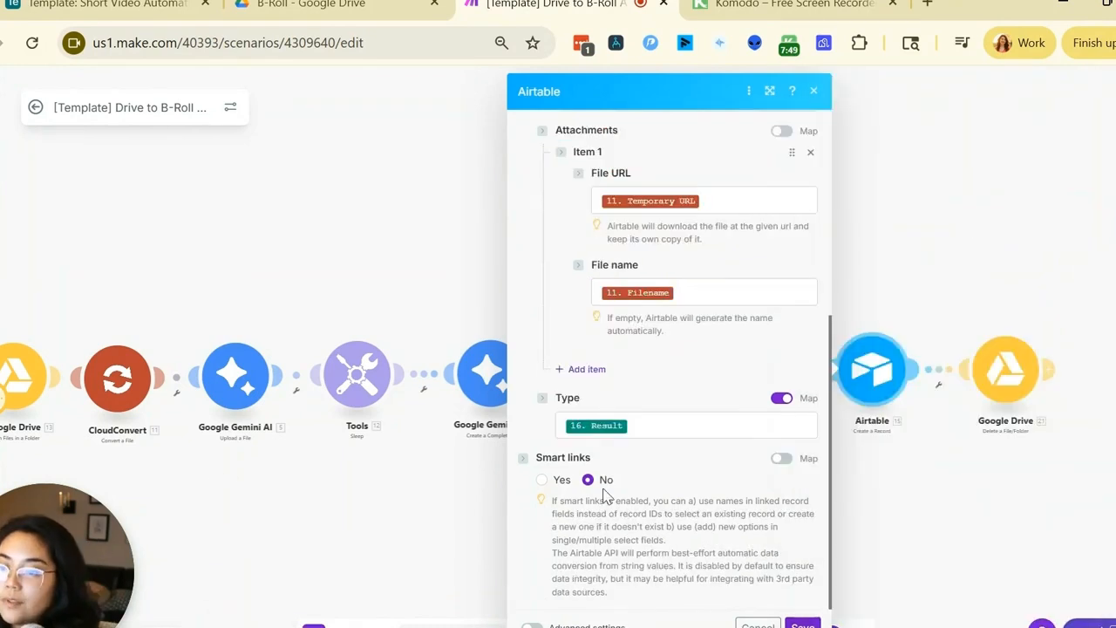
# - Check the record's Name, Description, Attachments and Type mappings against the earlier modules' outputs, and save the Airtable module
pyautogui.scroll(3, 641, 485)
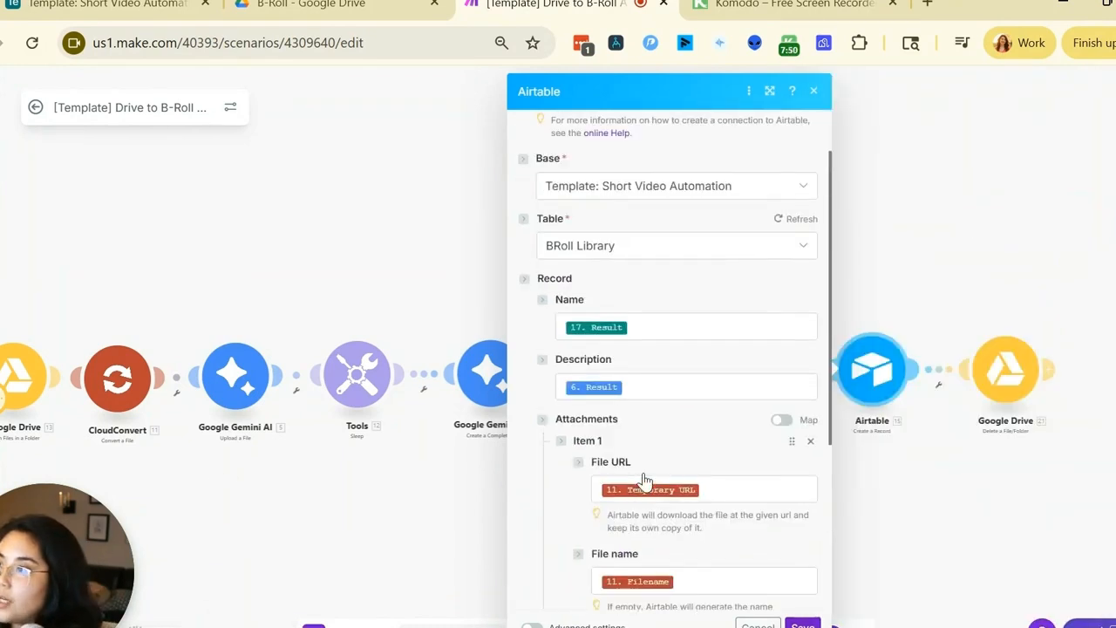
pyautogui.scroll(1, 663, 338)
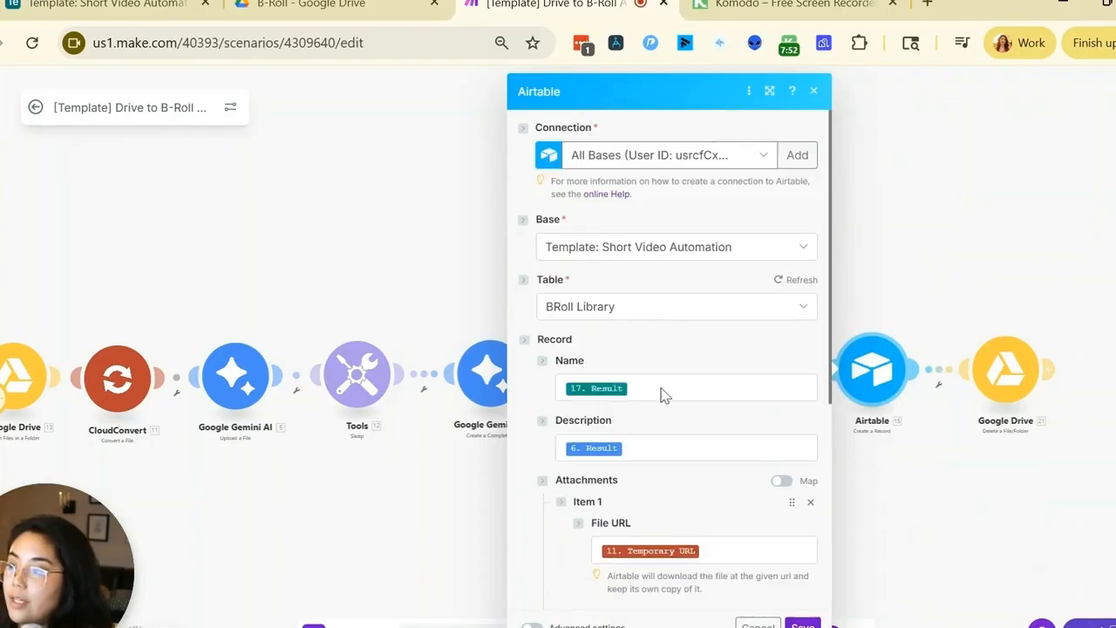
pyautogui.click(618, 396)
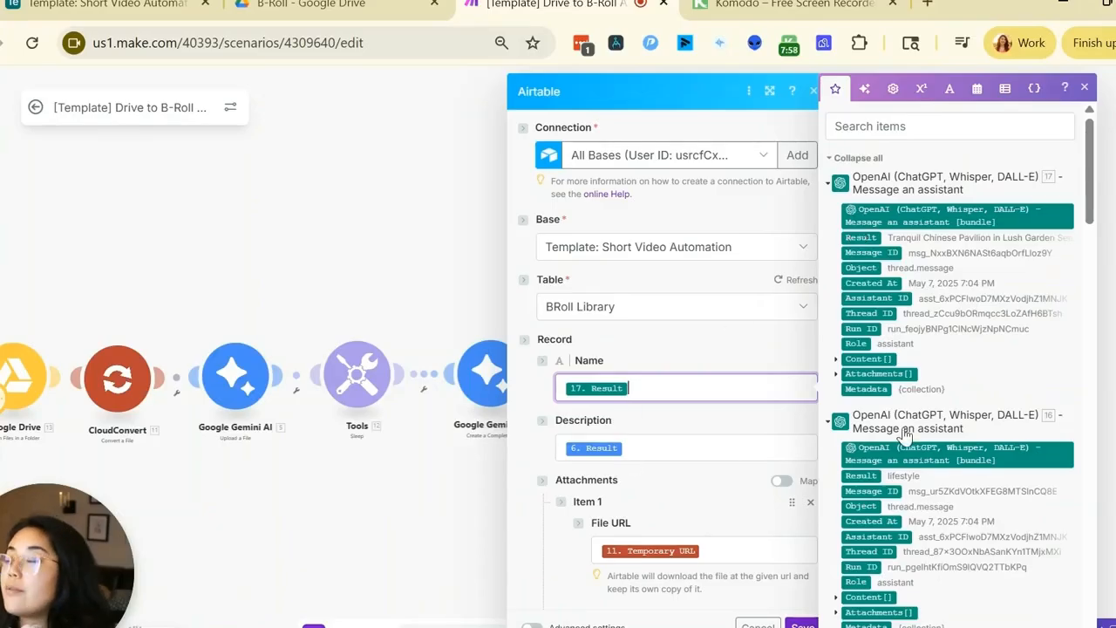
pyautogui.scroll(-2, 907, 436)
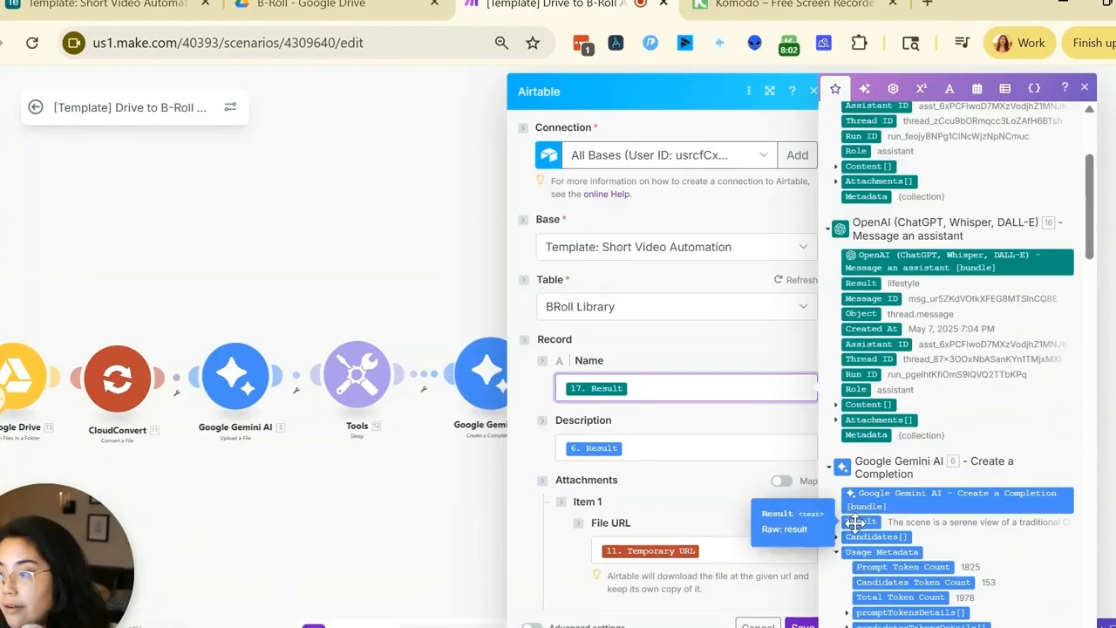
pyautogui.scroll(-2, 708, 534)
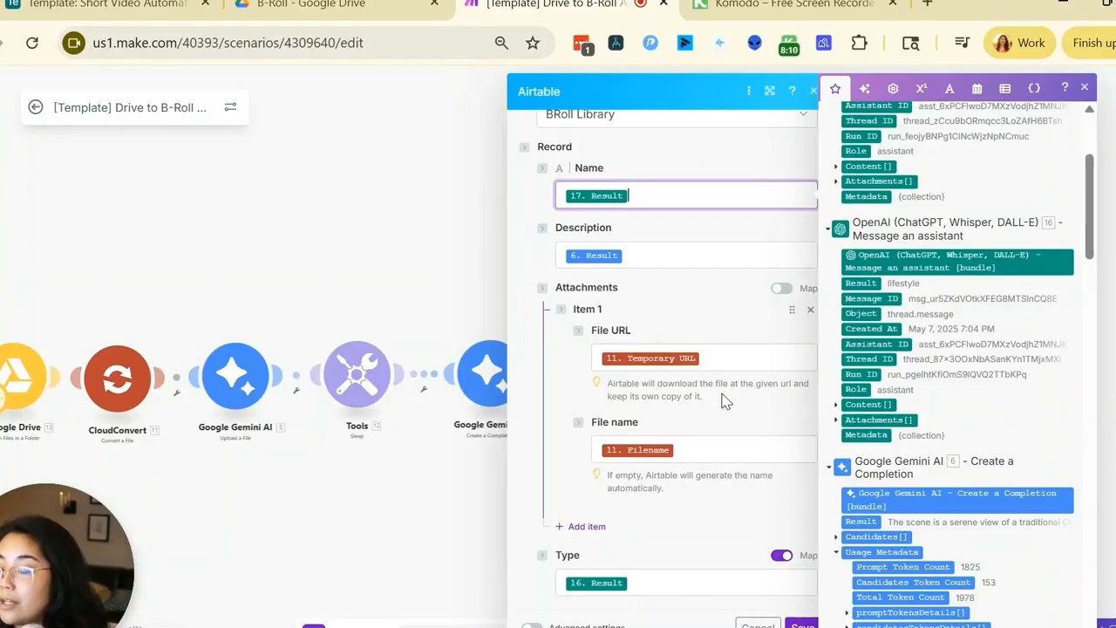
pyautogui.scroll(-5, 918, 414)
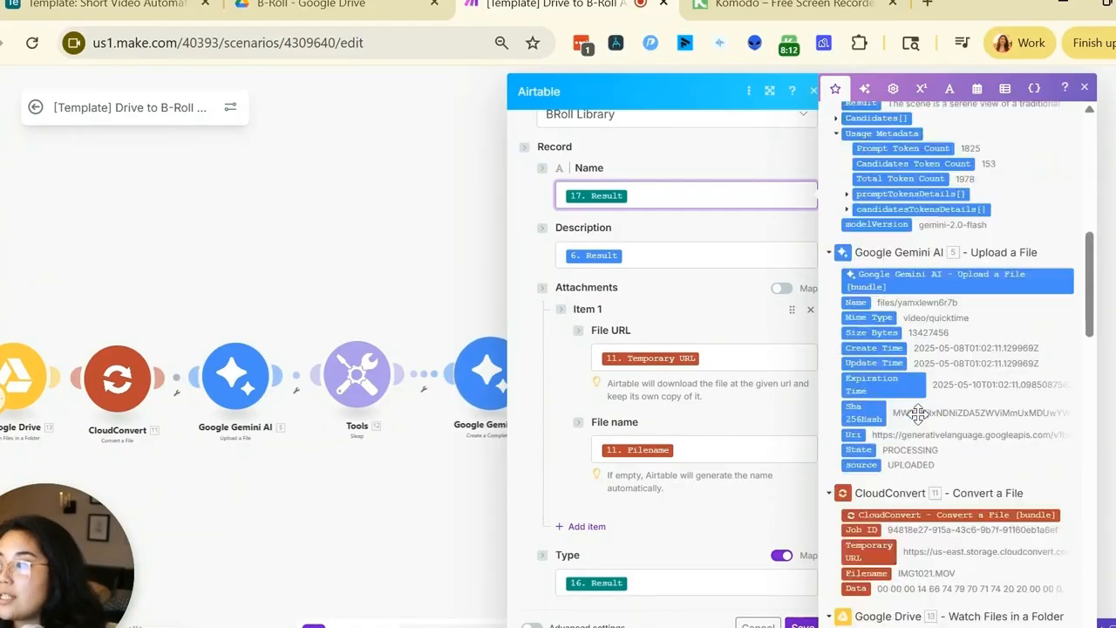
pyautogui.scroll(-2, 918, 414)
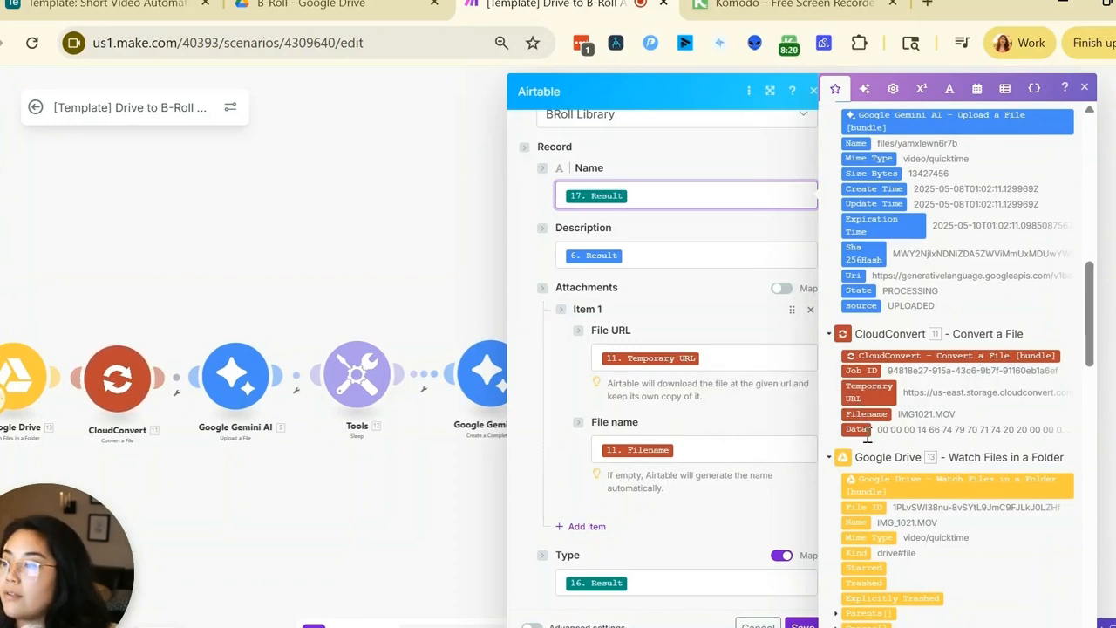
pyautogui.scroll(-3, 721, 457)
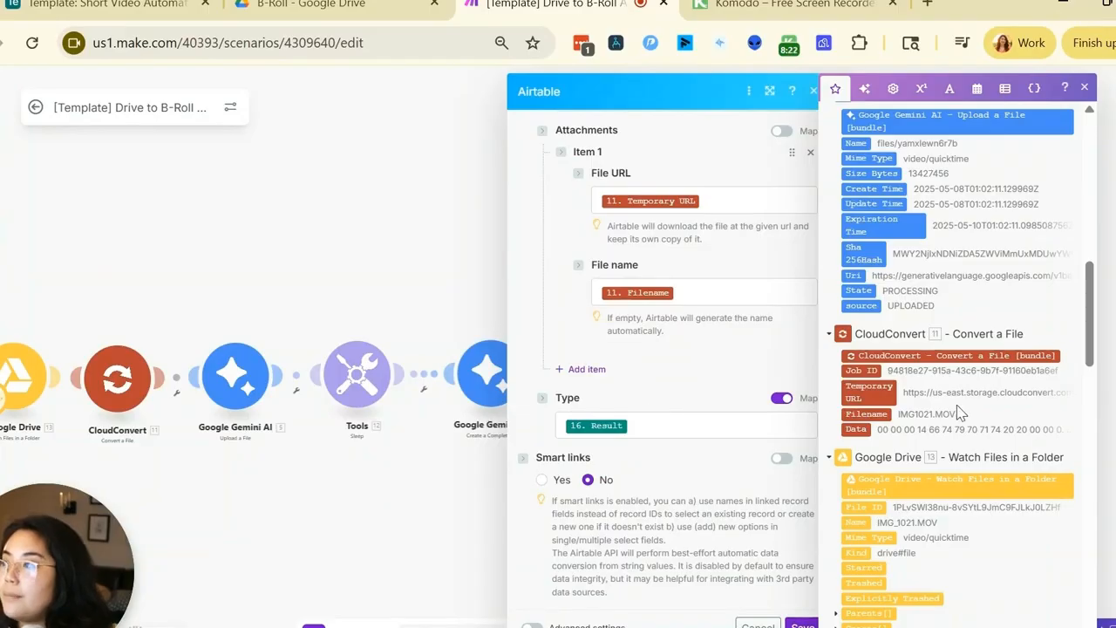
pyautogui.scroll(10, 959, 417)
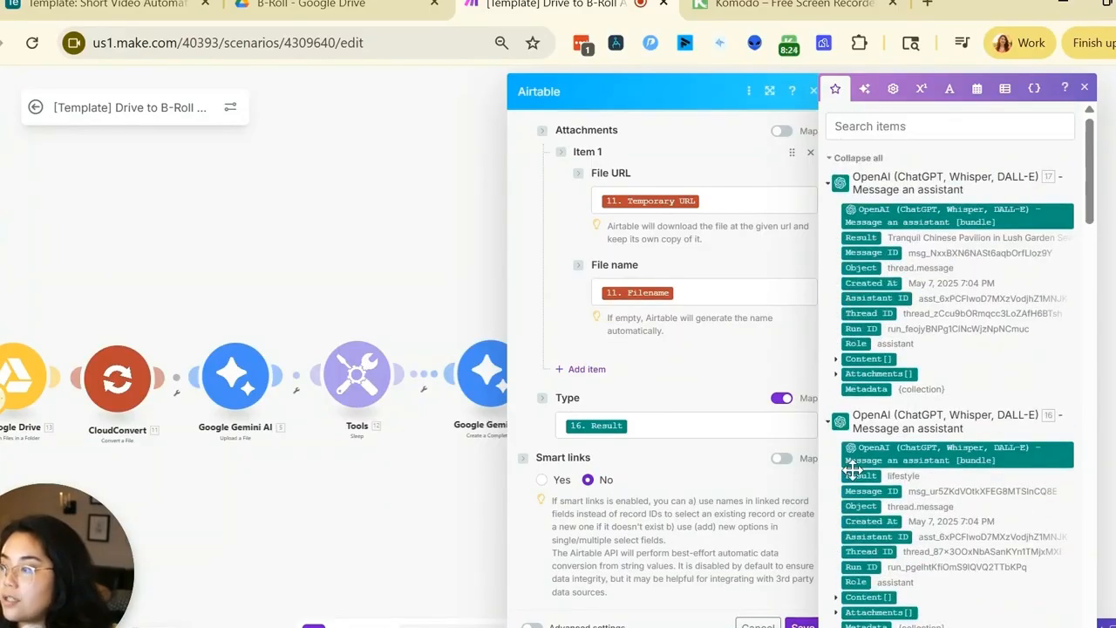
pyautogui.click(801, 626)
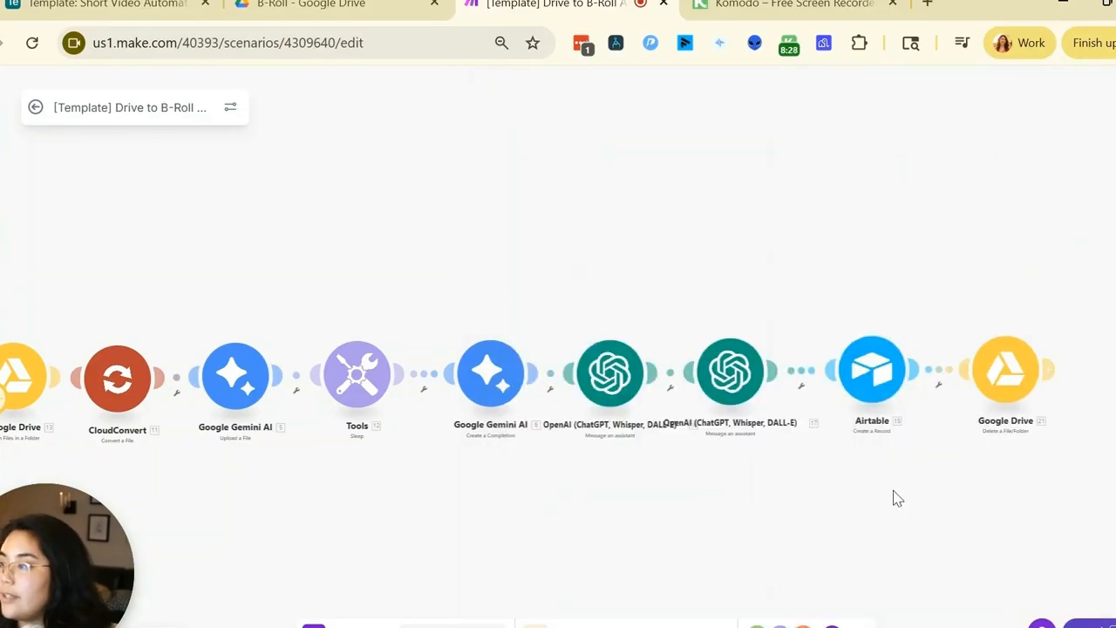
# - Open the Google Drive delete module, check its File ID mapping against the Watch Files in a Folder output, and save it
pyautogui.click(998, 384)
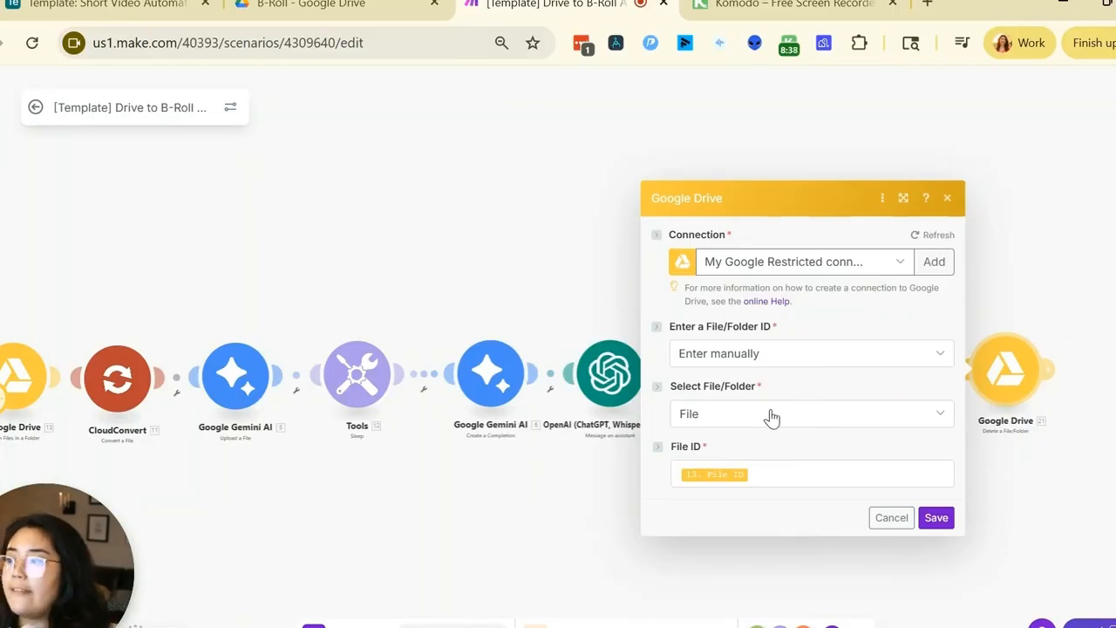
pyautogui.click(766, 474)
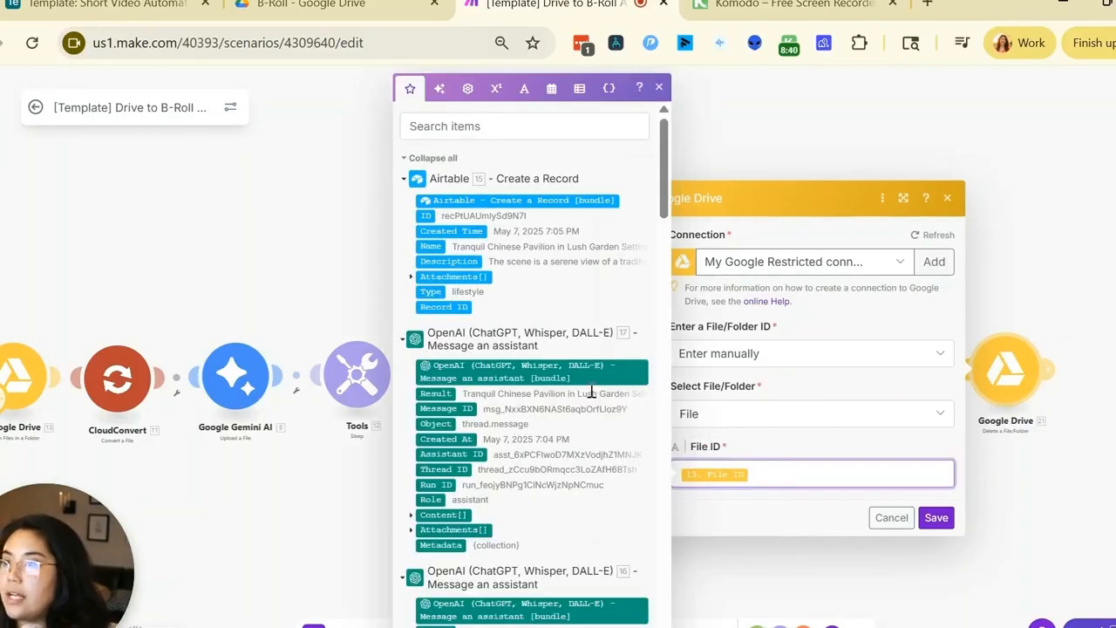
pyautogui.scroll(-15, 593, 393)
pyautogui.scroll(5, 597, 394)
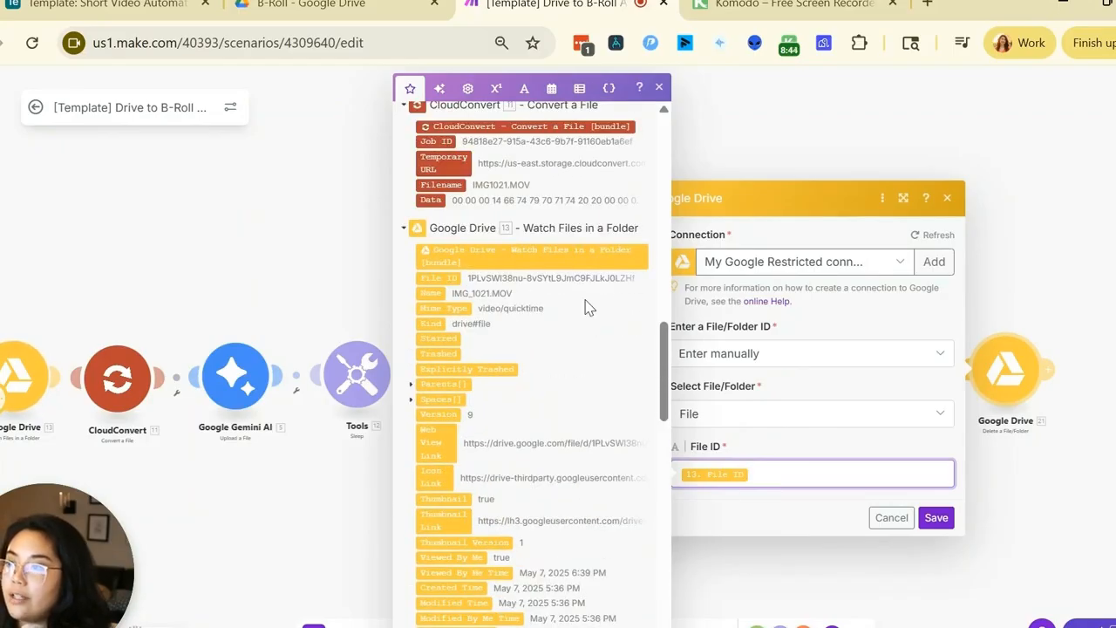
pyautogui.click(937, 518)
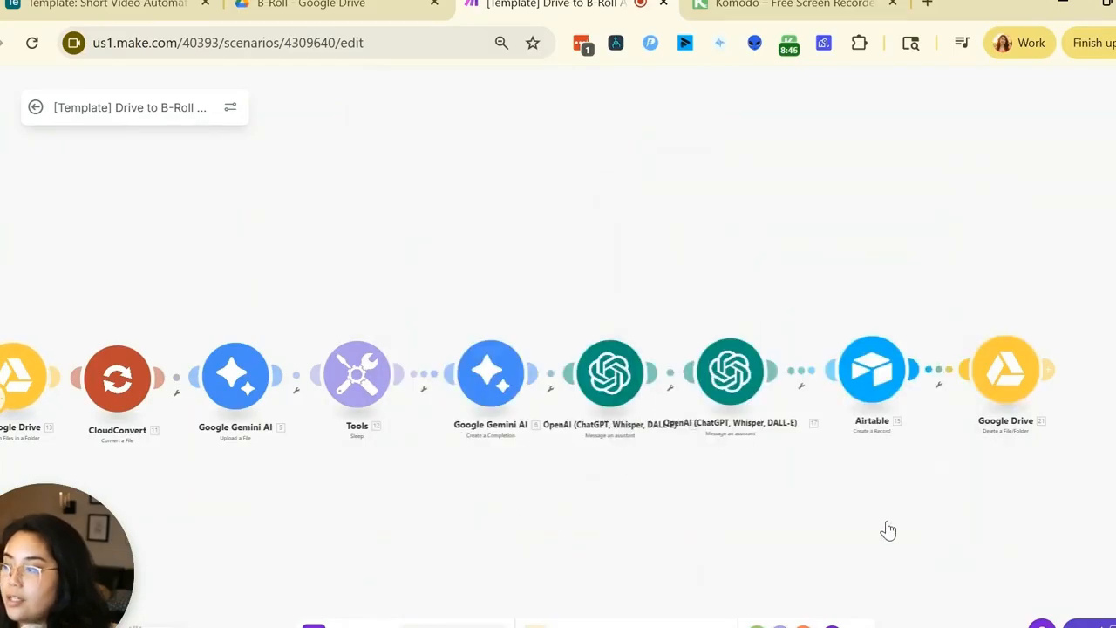
# - Open the Airtable module's run details to examine the error in its operation
pyautogui.moveTo(498, 489); pyautogui.dragTo(603, 463)
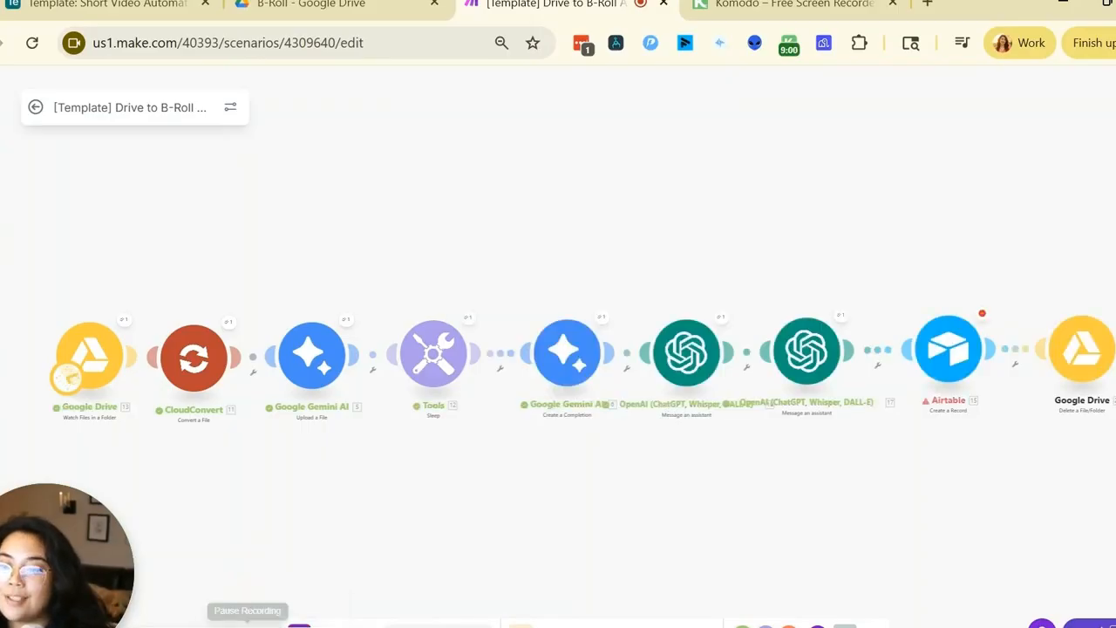
pyautogui.click(982, 317)
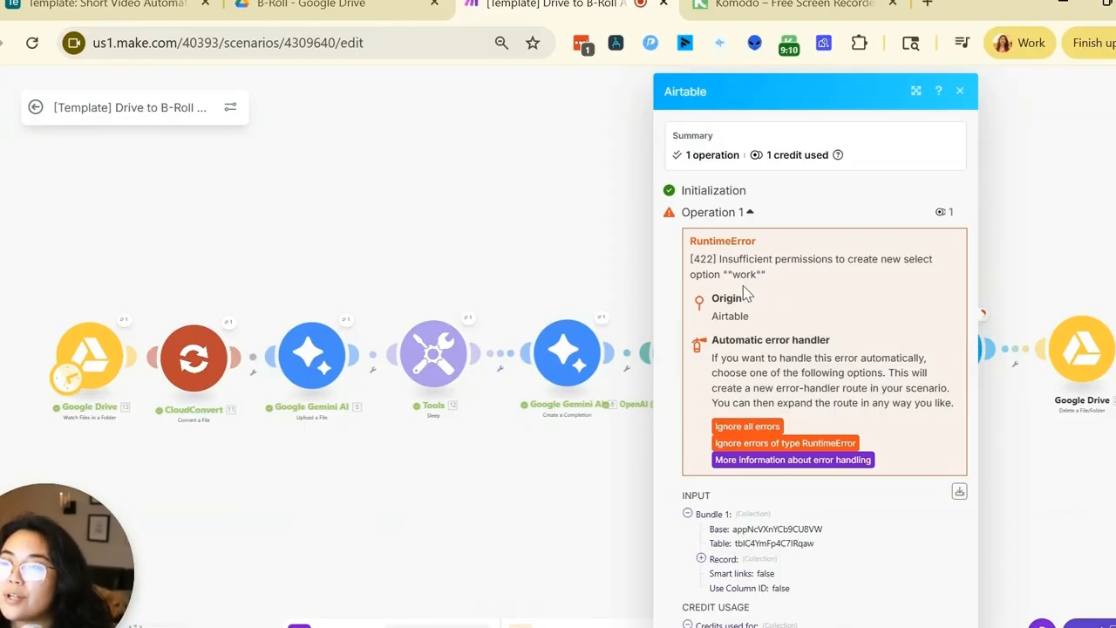
# - Switch to the Airtable base and rename the Type field's first four options to lowercase lifestyle, work, personal and health
pyautogui.click(199, 16)
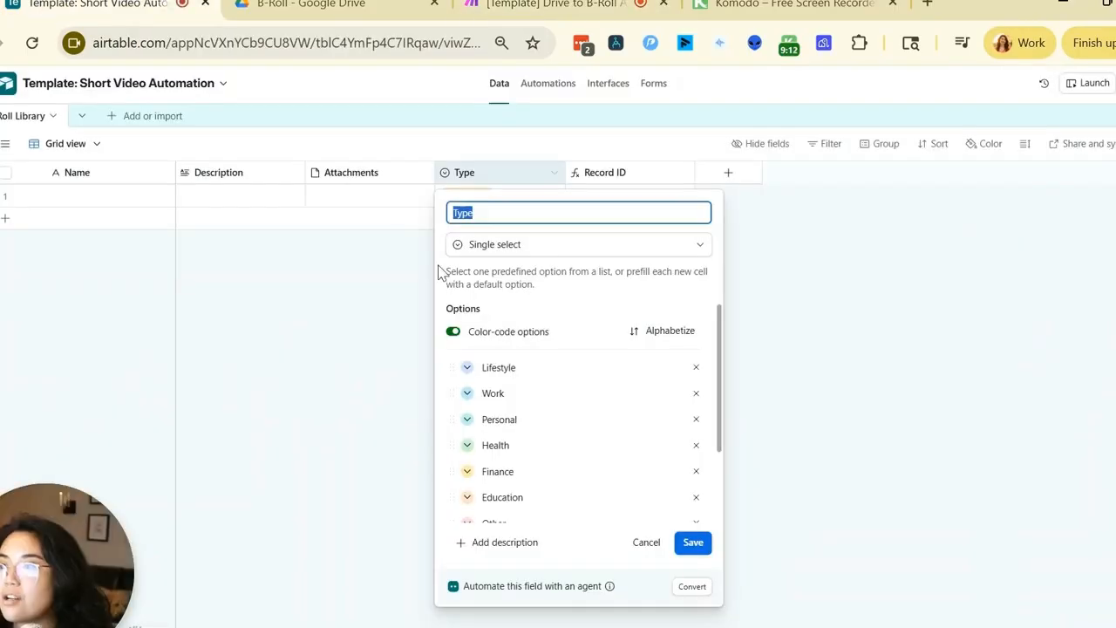
pyautogui.click(489, 367)
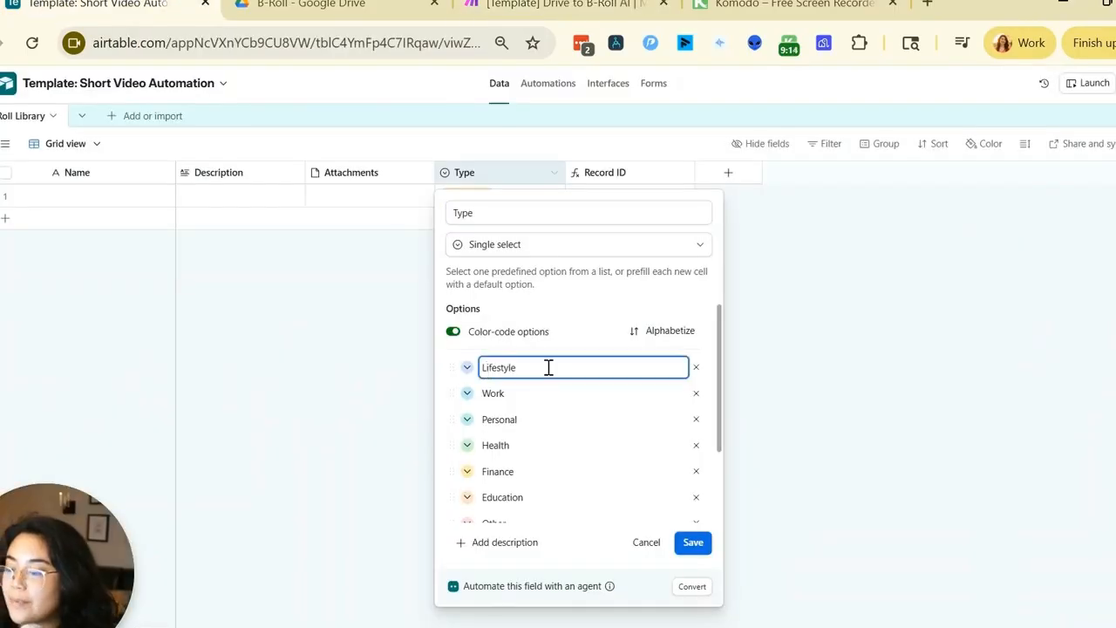
pyautogui.press('BackSpace')
pyautogui.write('l')
pyautogui.click(490, 393)
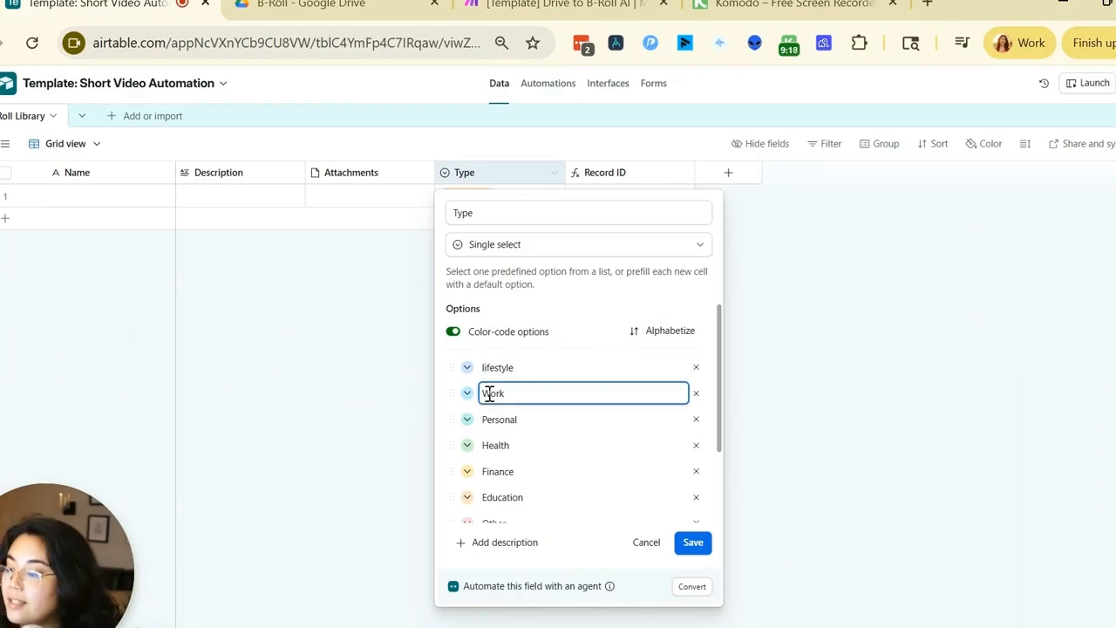
pyautogui.click(485, 419)
pyautogui.press('BackSpace')
pyautogui.write('p')
pyautogui.click(490, 445)
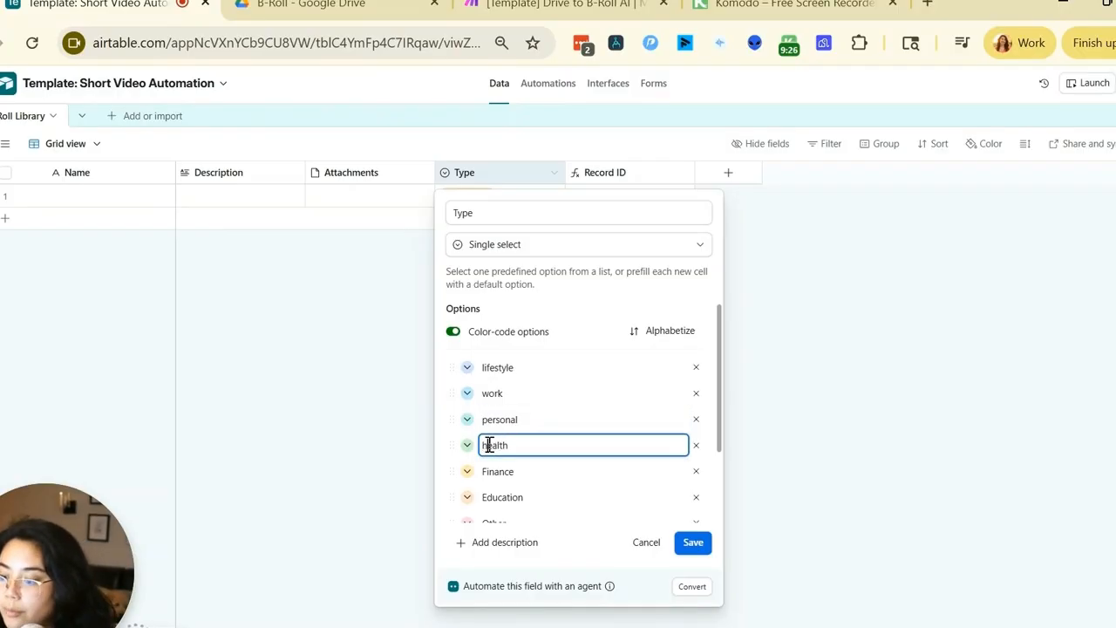
# - Delete the Finance, Education and Other options from the Type field, then save and confirm the field change
pyautogui.click(486, 471)
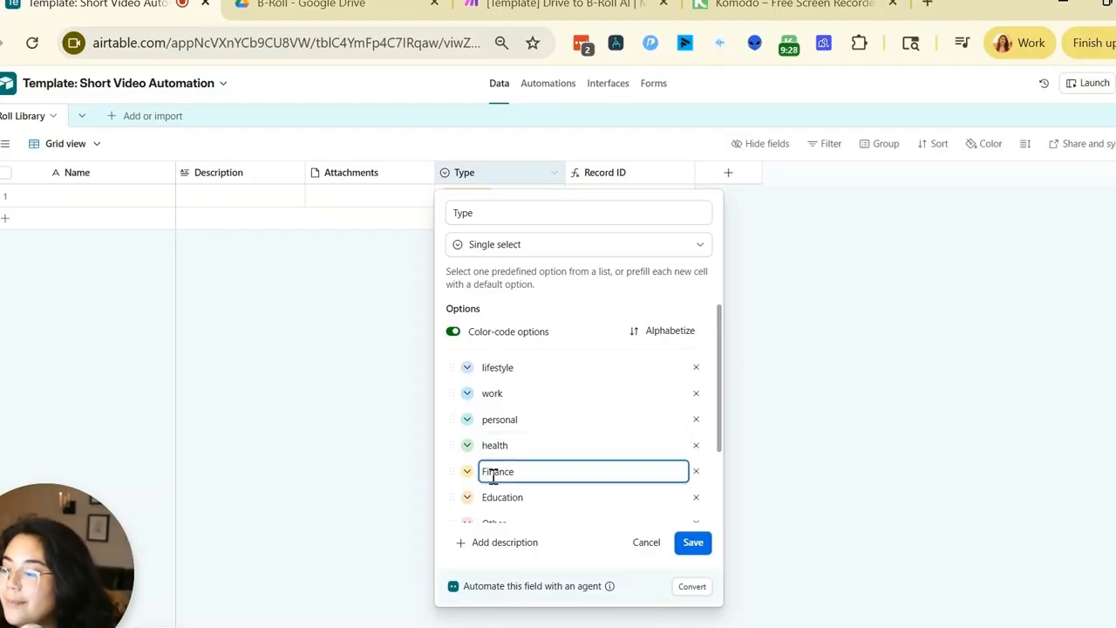
pyautogui.write('f')
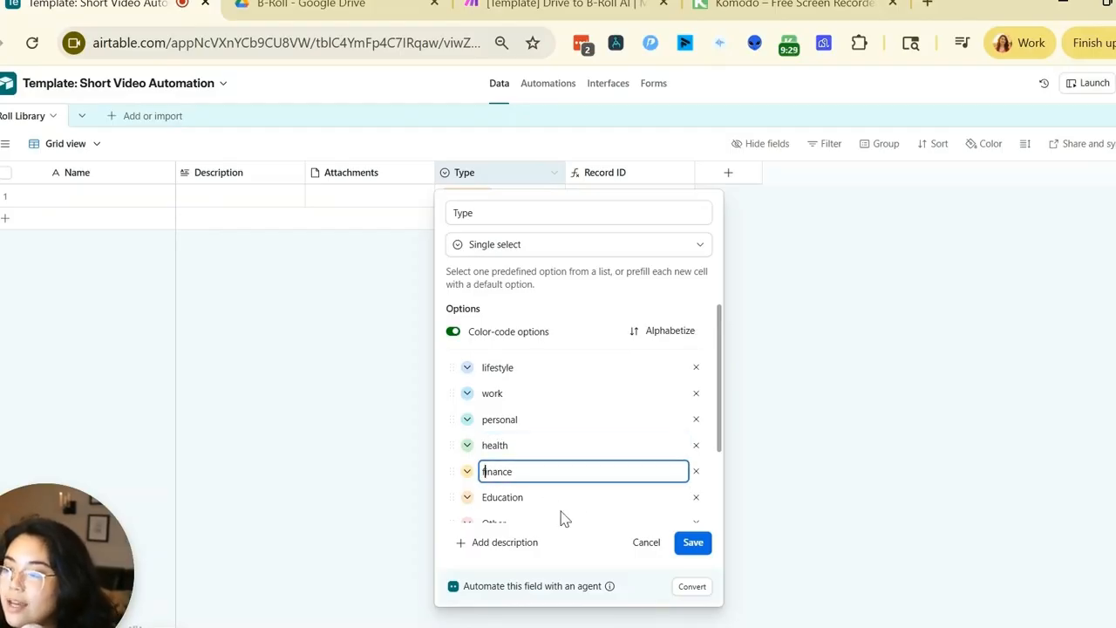
pyautogui.click(696, 472)
pyautogui.click(696, 473)
pyautogui.click(696, 474)
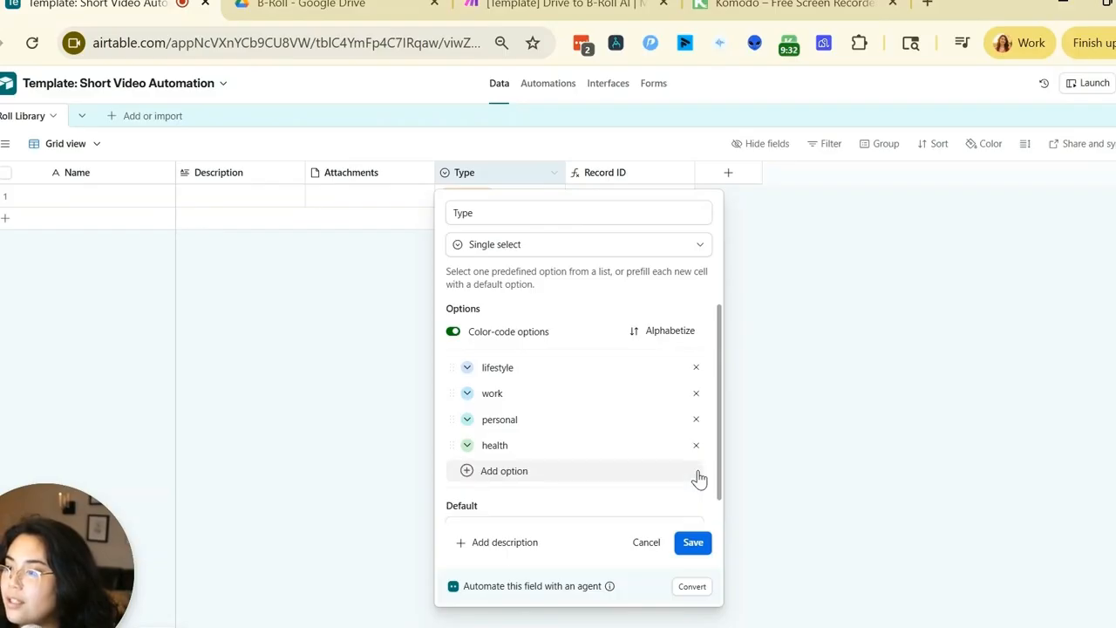
pyautogui.click(702, 548)
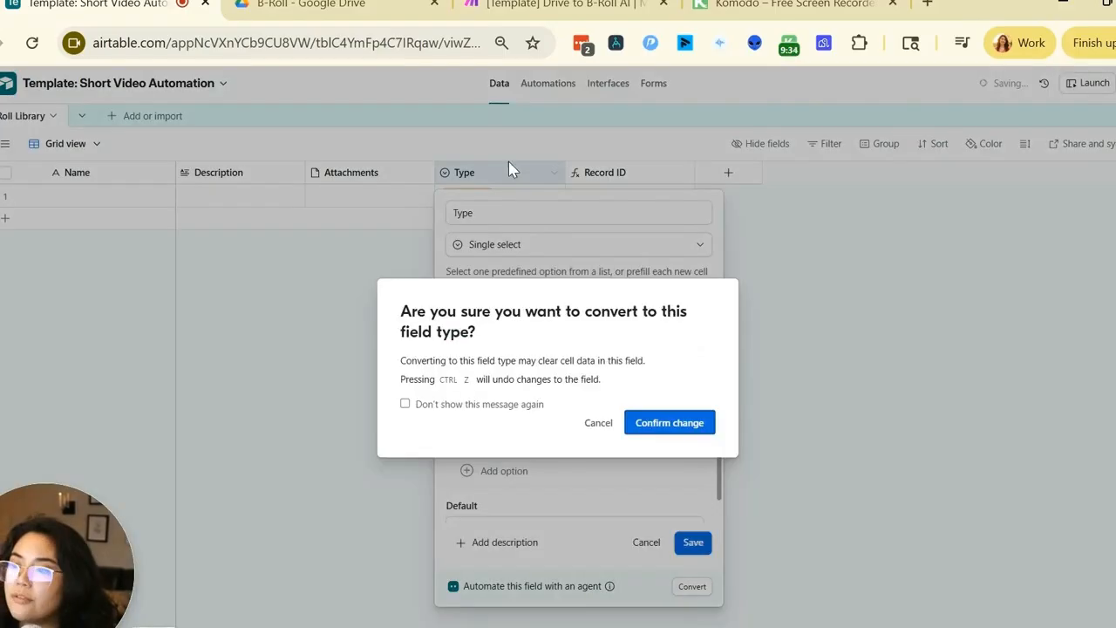
pyautogui.click(646, 422)
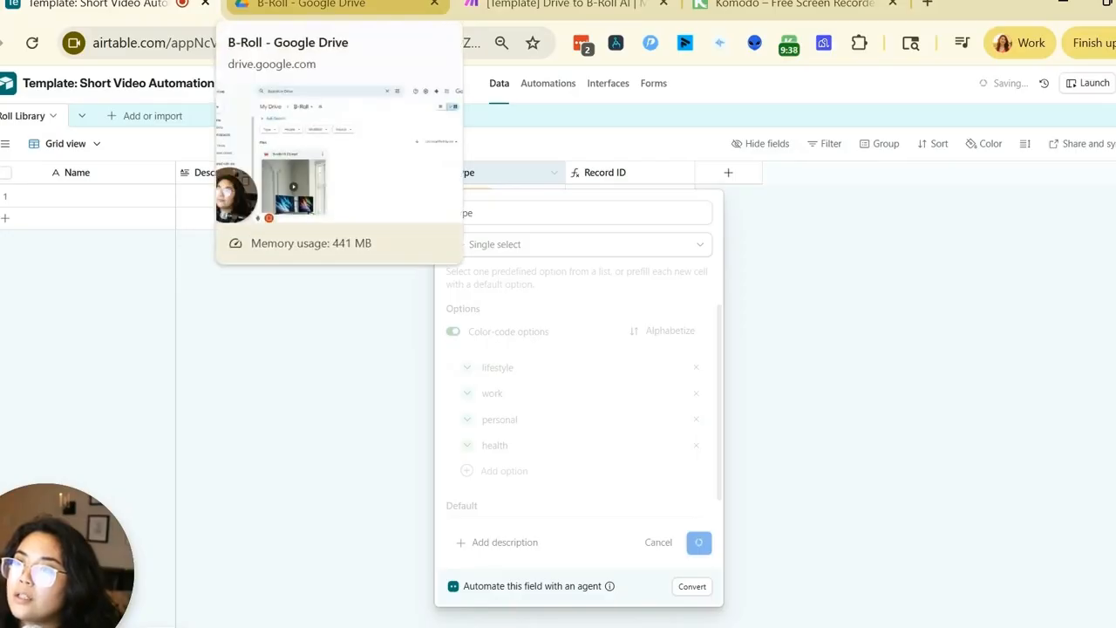
# - Return to the Make scenario and run it once more
pyautogui.click(510, 9)
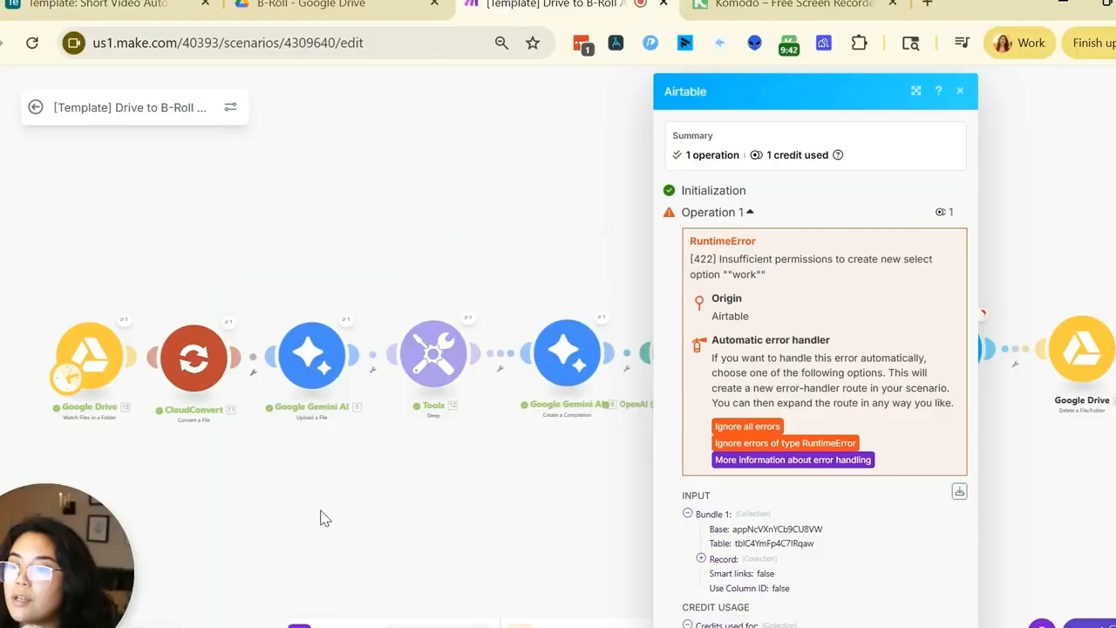
pyautogui.click(315, 625)
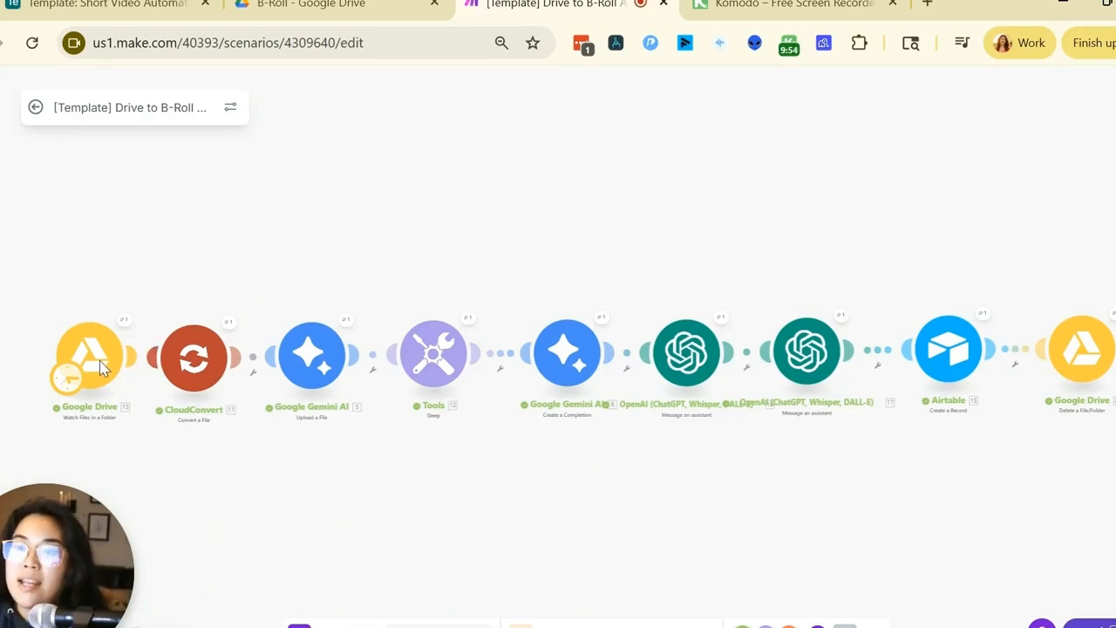
# - Inspect the new Airtable record's name, description, video attachment and type, and check the B-Roll folder in Google Drive for the original file
pyautogui.click(72, 7)
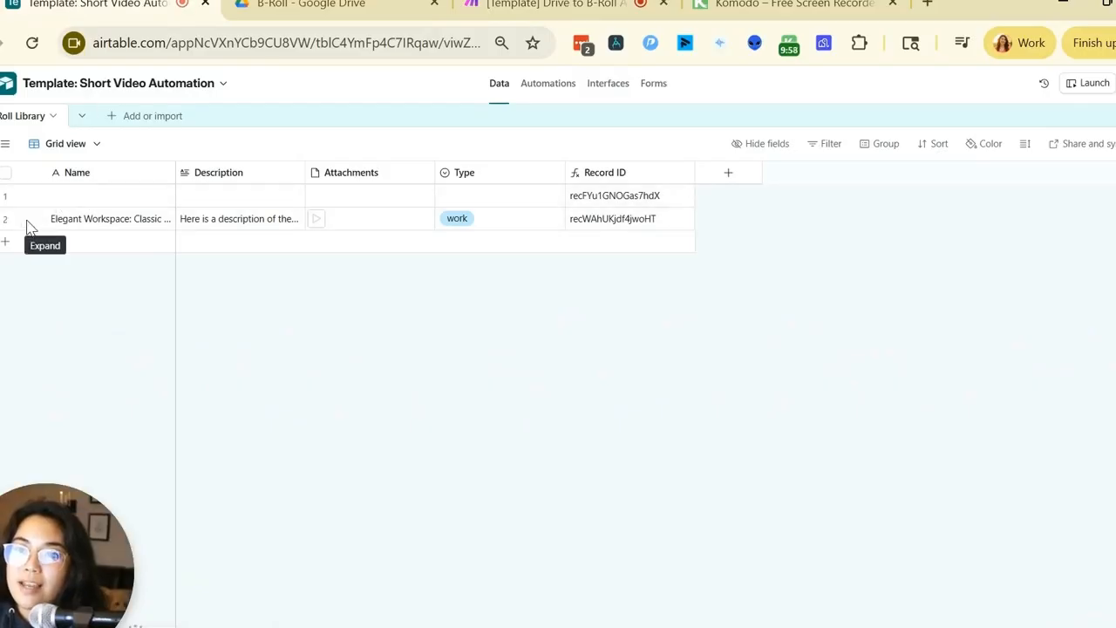
pyautogui.click(26, 225)
pyautogui.scroll(-3, 397, 406)
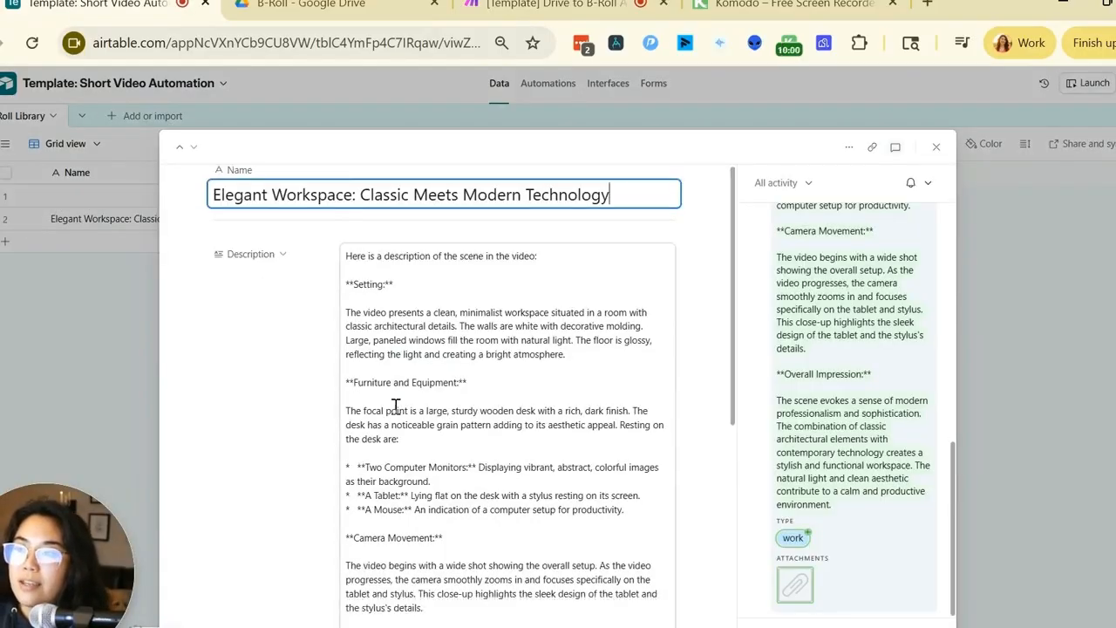
pyautogui.scroll(-2, 397, 406)
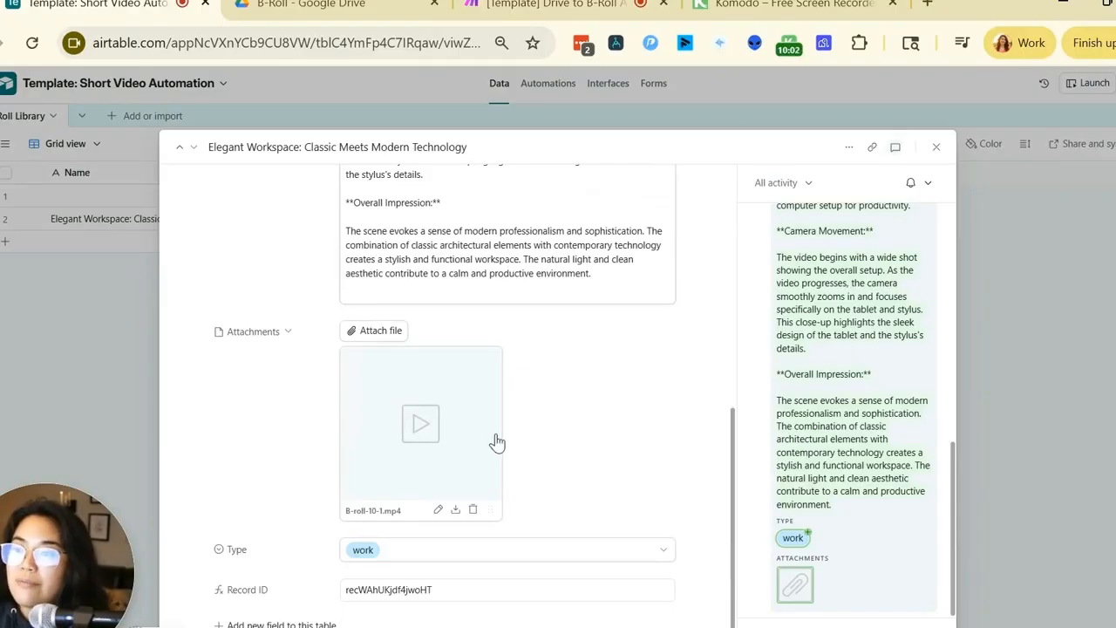
pyautogui.click(449, 424)
pyautogui.click(605, 381)
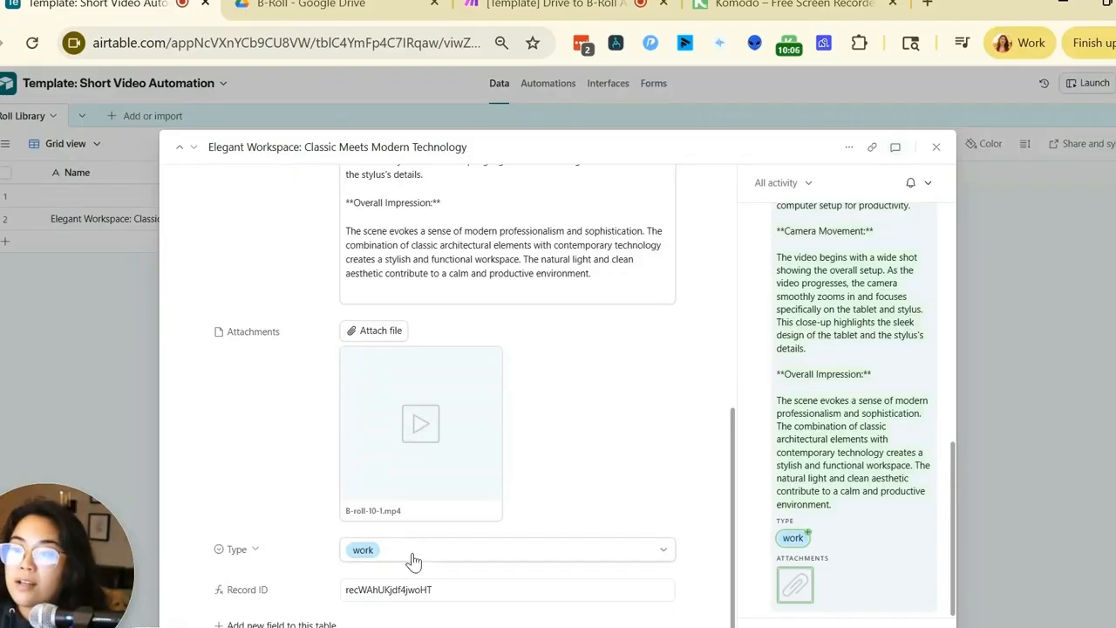
pyautogui.click(1003, 431)
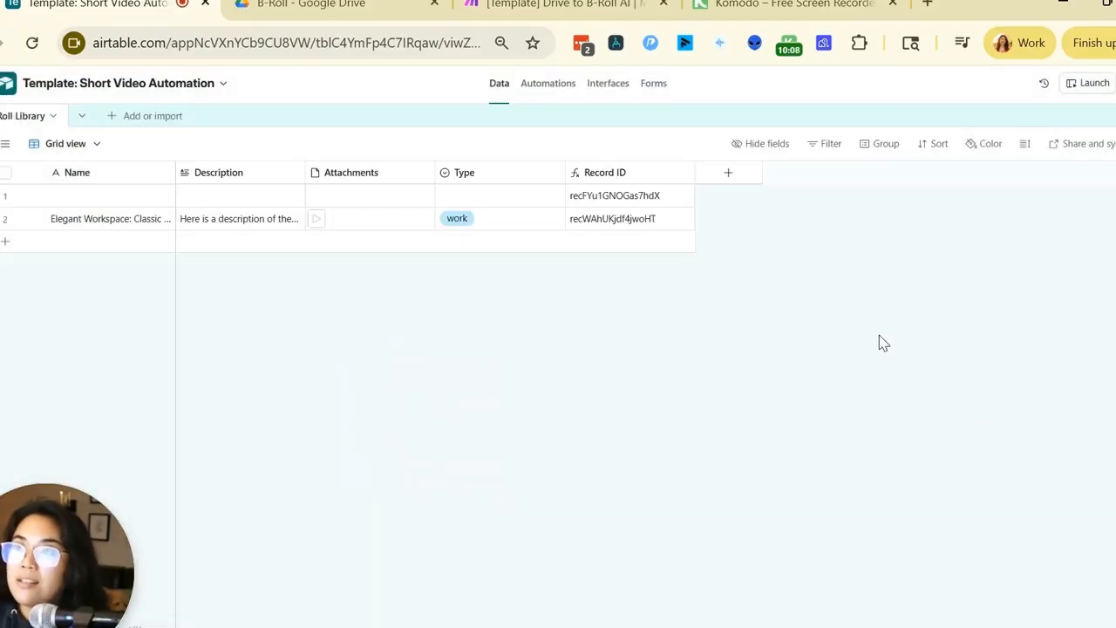
pyautogui.click(346, 4)
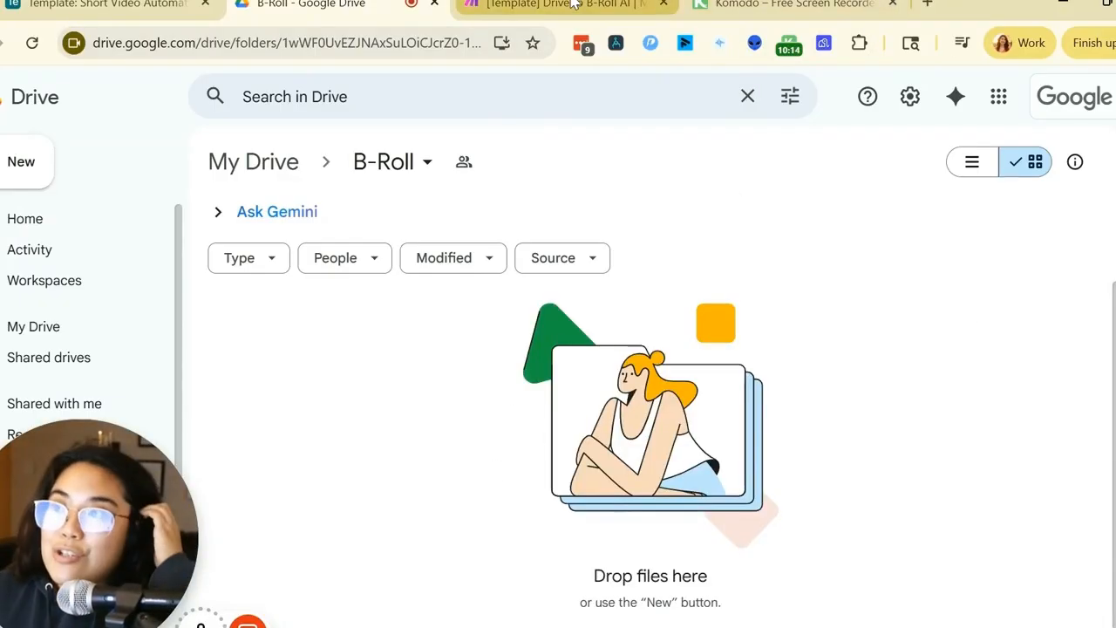
# - Back in Make, check the Limit setting of the Google Drive Watch Files in a Folder module and save the module
pyautogui.click(652, 7)
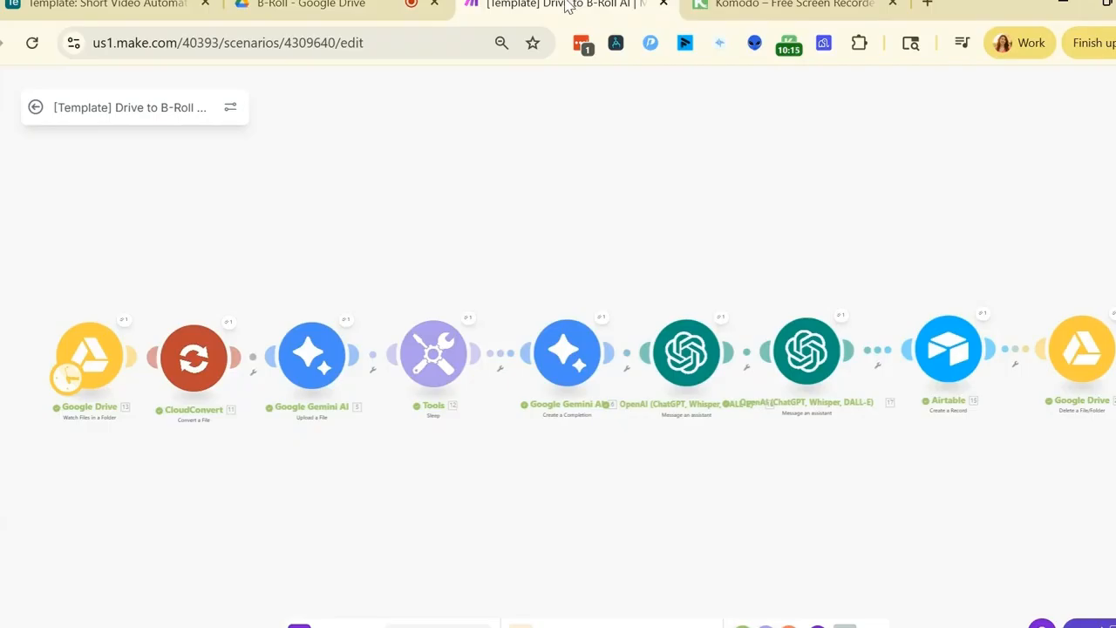
pyautogui.click(99, 354)
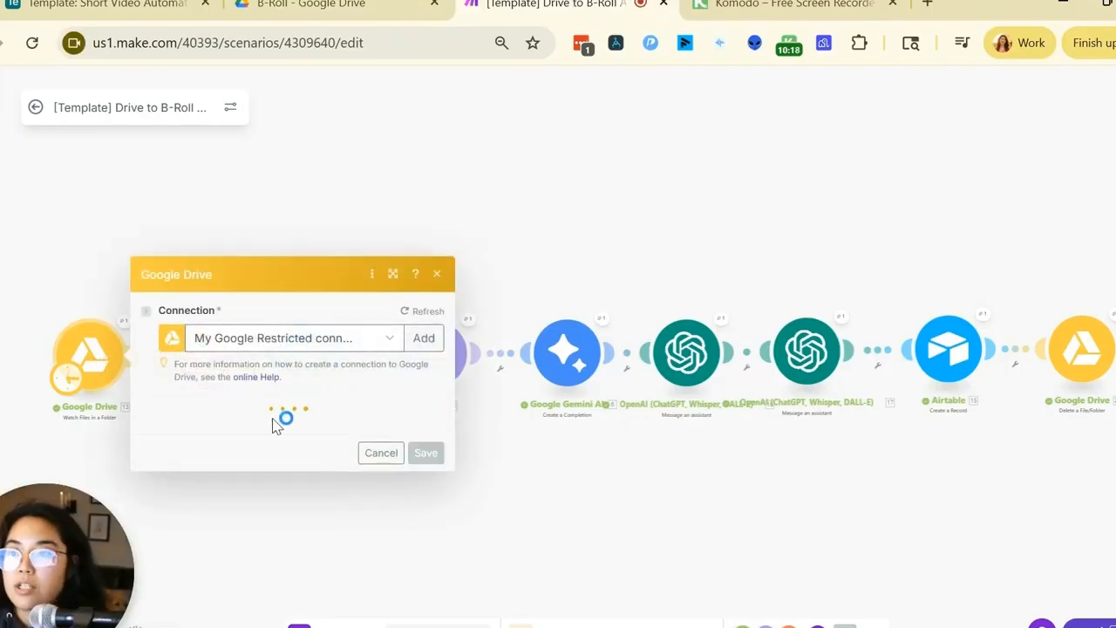
pyautogui.click(243, 503)
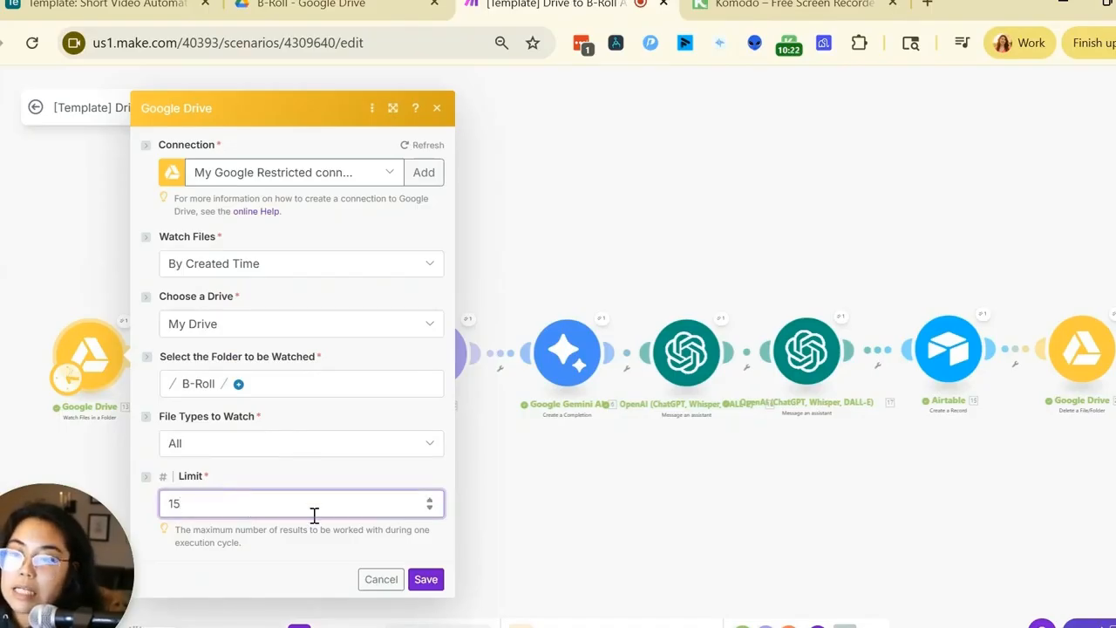
pyautogui.click(422, 580)
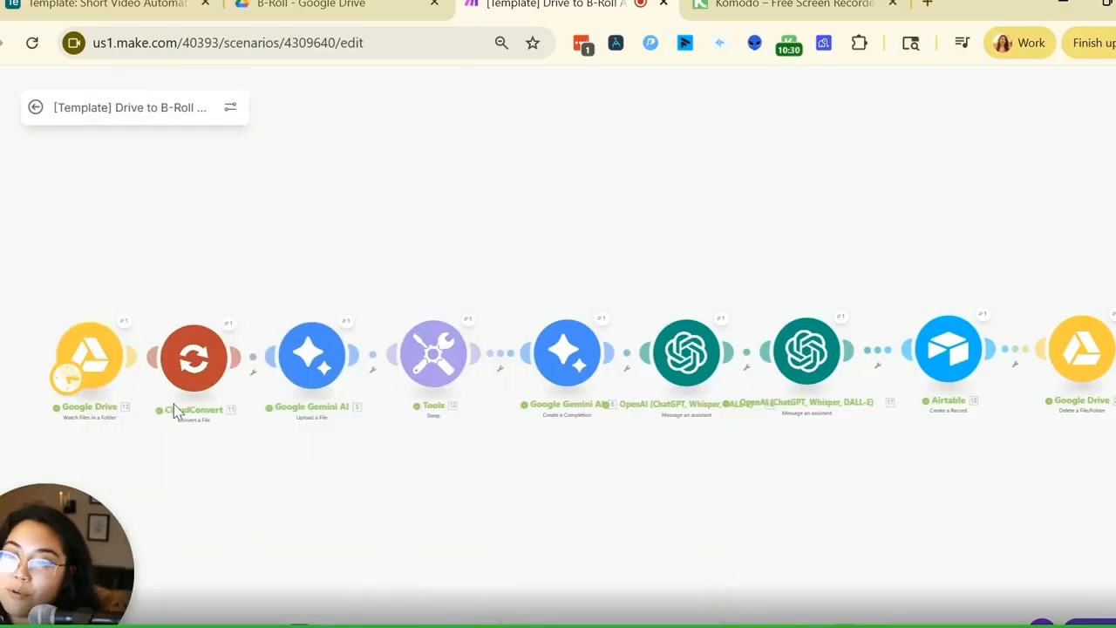
# - Open the scenario's schedule settings, review the run days and time, and close them without changes
pyautogui.click(451, 623)
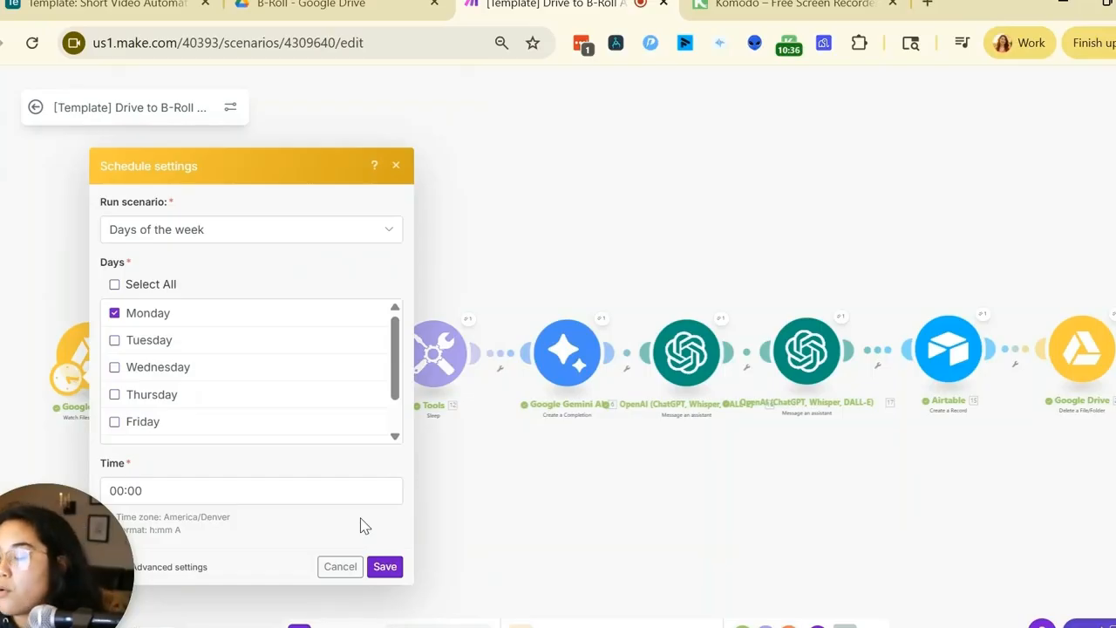
pyautogui.scroll(-2, 339, 417)
pyautogui.scroll(2, 337, 420)
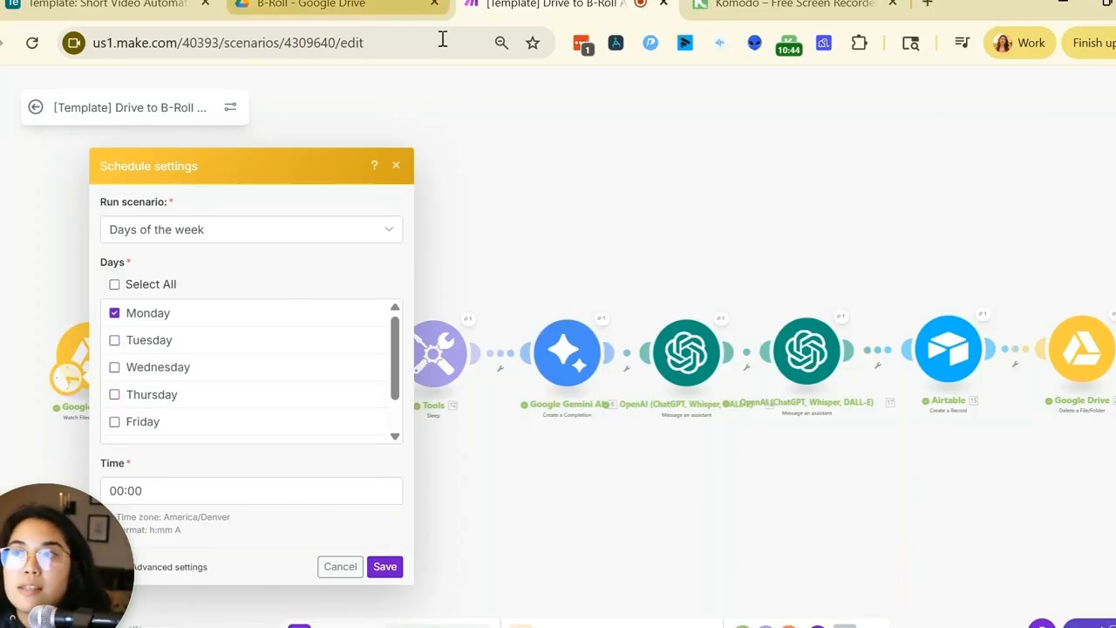
pyautogui.click(397, 167)
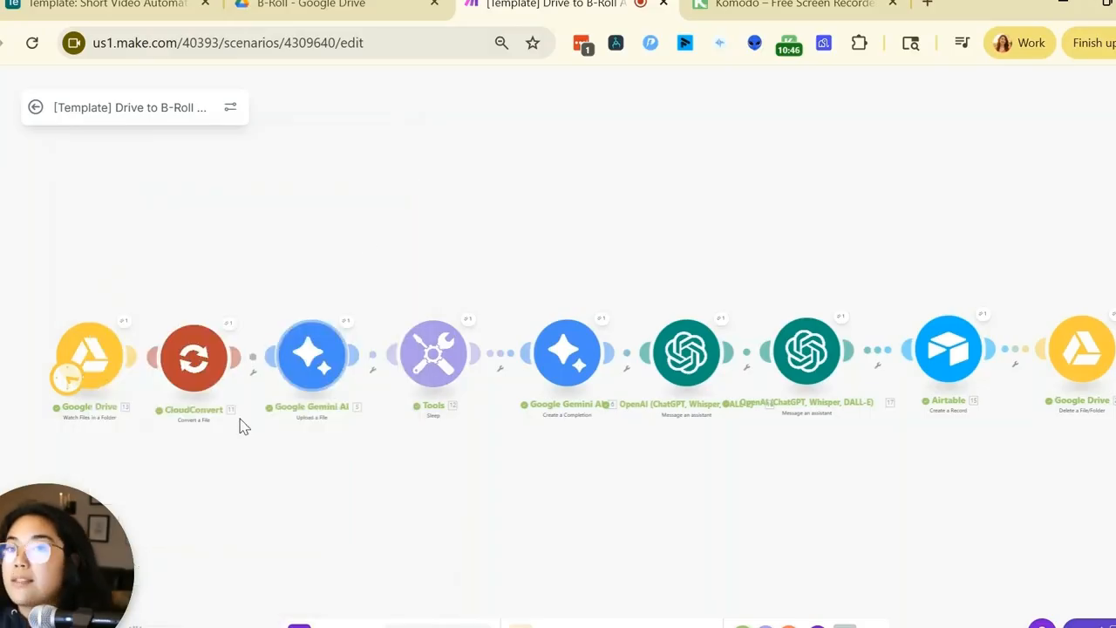